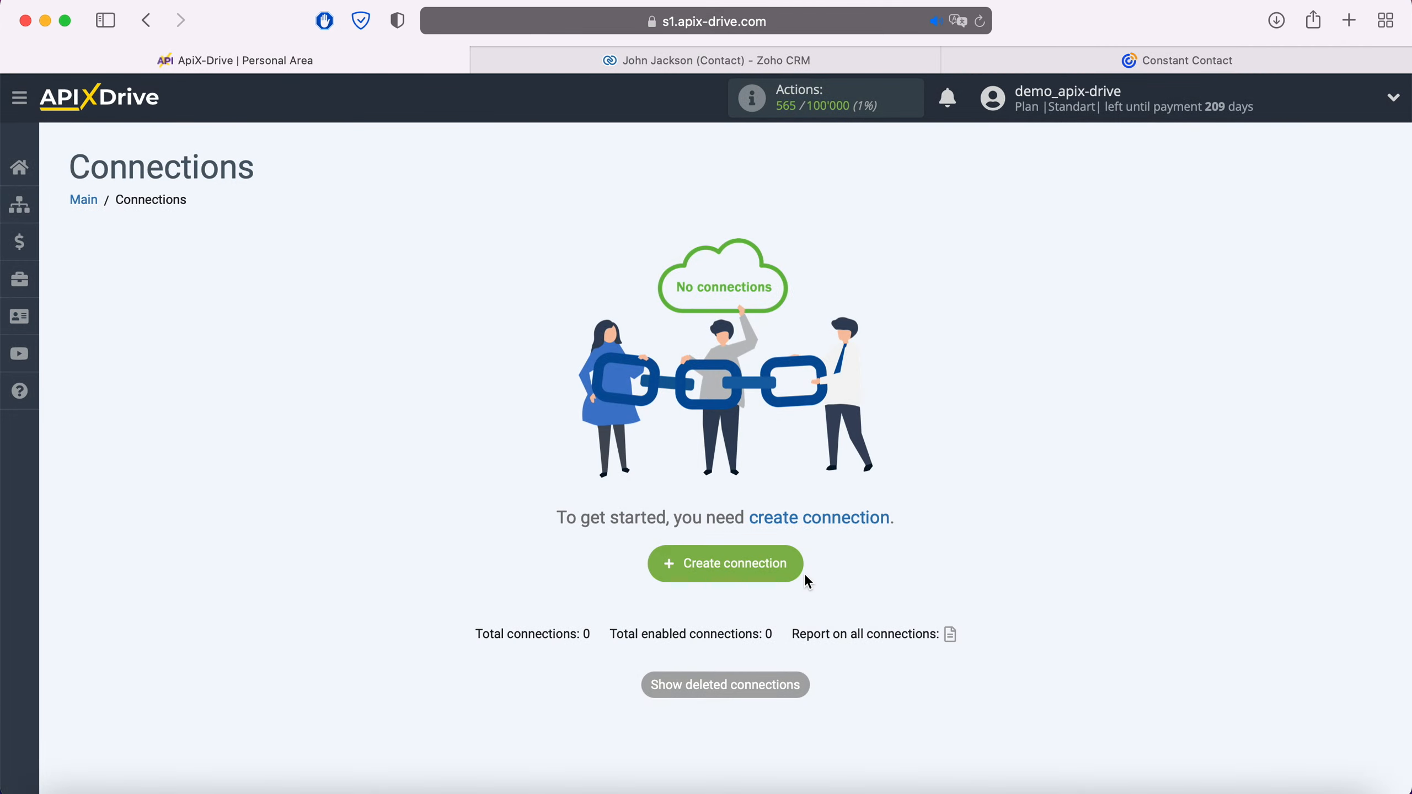
Create a new connection with Zoho CRM as the data source system.
{"action": "left_click", "coordinate": [792, 565]}
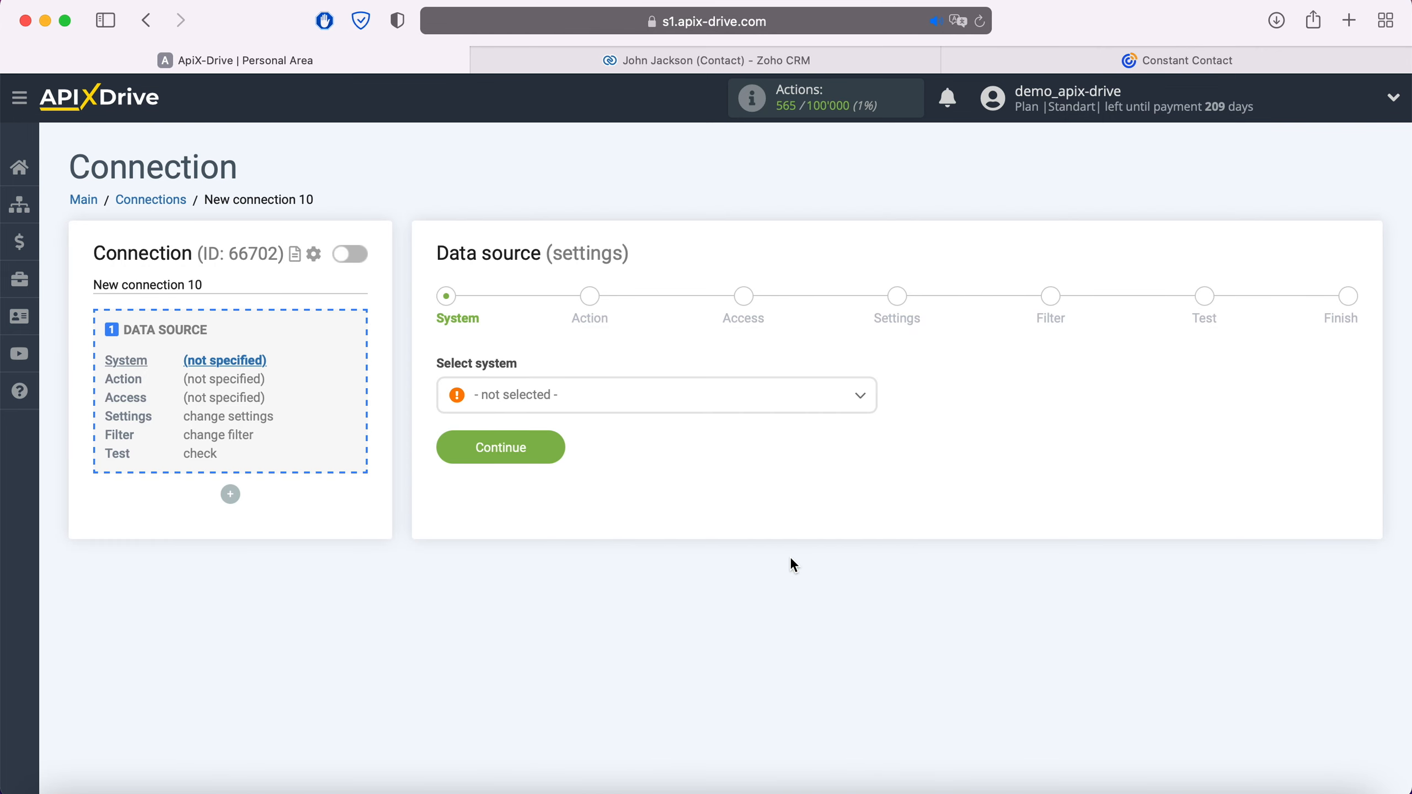
{"action": "left_click", "coordinate": [626, 399]}
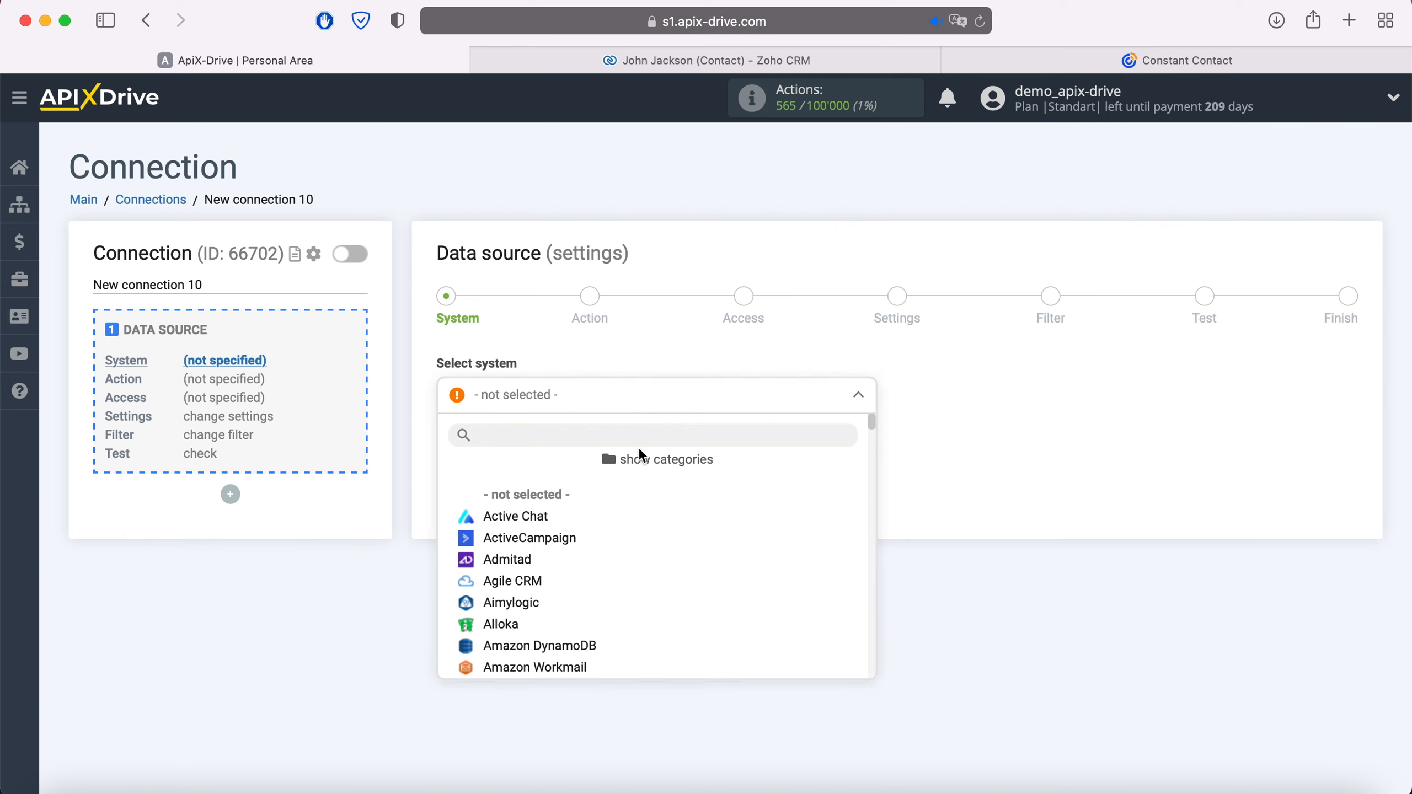
{"action": "scroll", "coordinate": [669, 566], "scroll_direction": "down", "scroll_amount": 20}
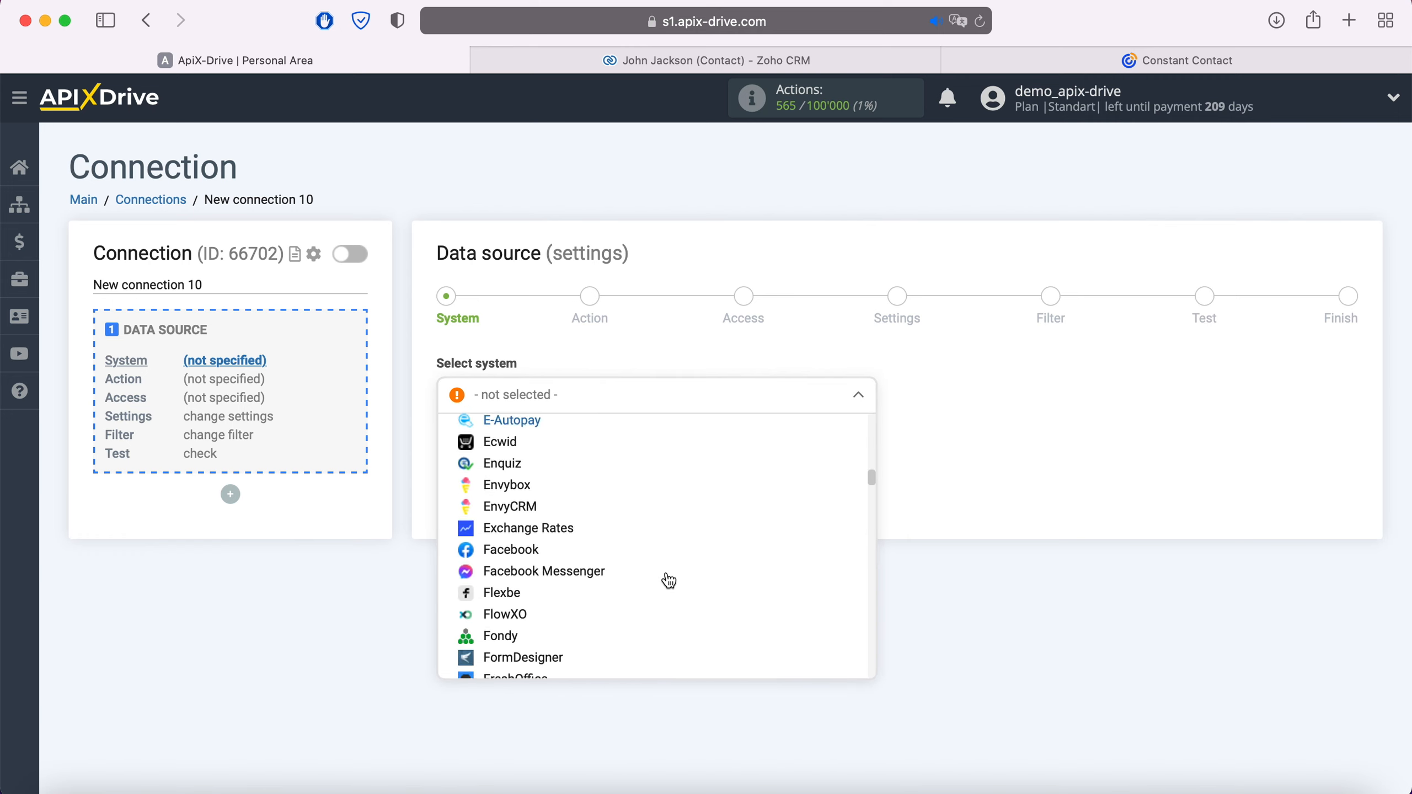
{"action": "scroll", "coordinate": [670, 581], "scroll_direction": "down", "scroll_amount": 20}
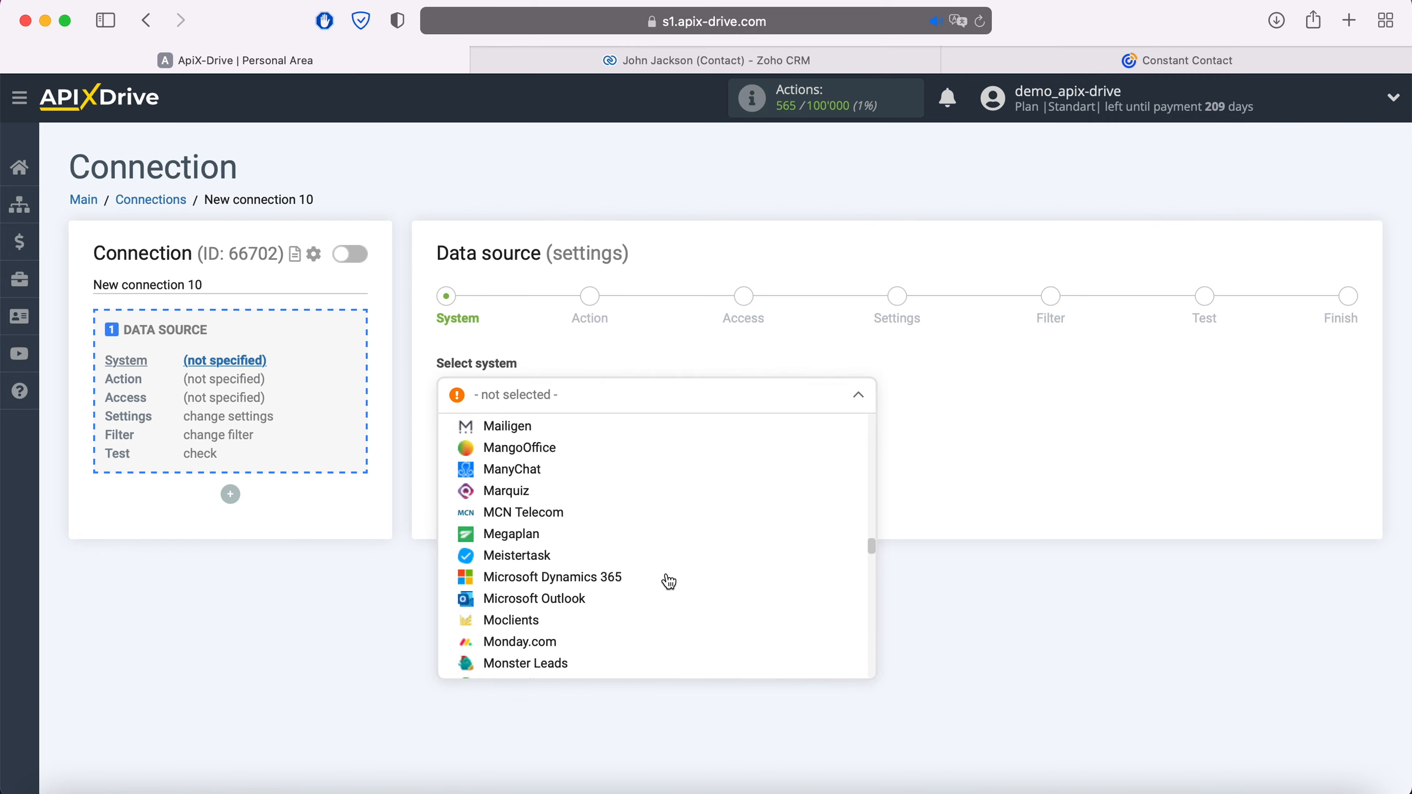
{"action": "scroll", "coordinate": [669, 582], "scroll_direction": "down", "scroll_amount": 20}
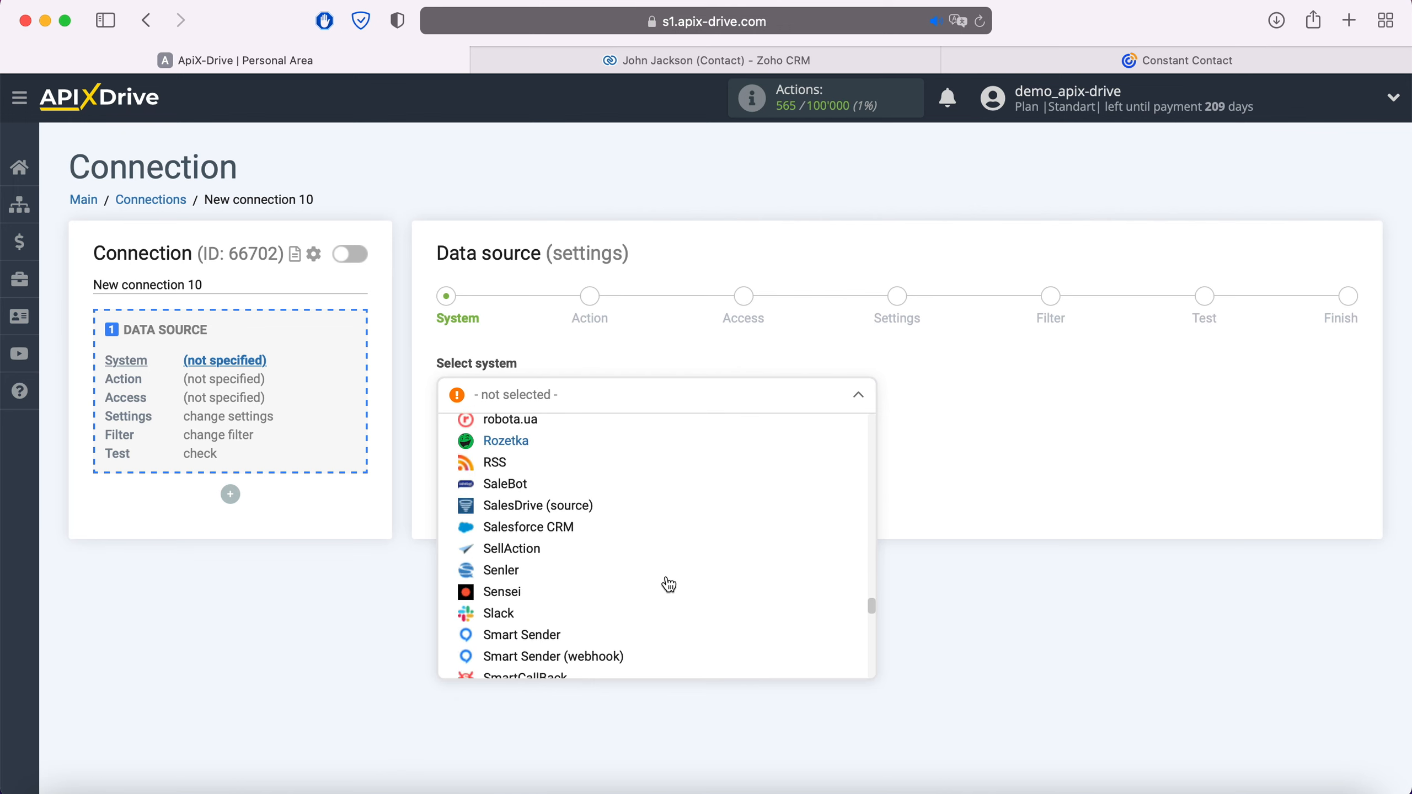
{"action": "scroll", "coordinate": [669, 585], "scroll_direction": "down", "scroll_amount": 20}
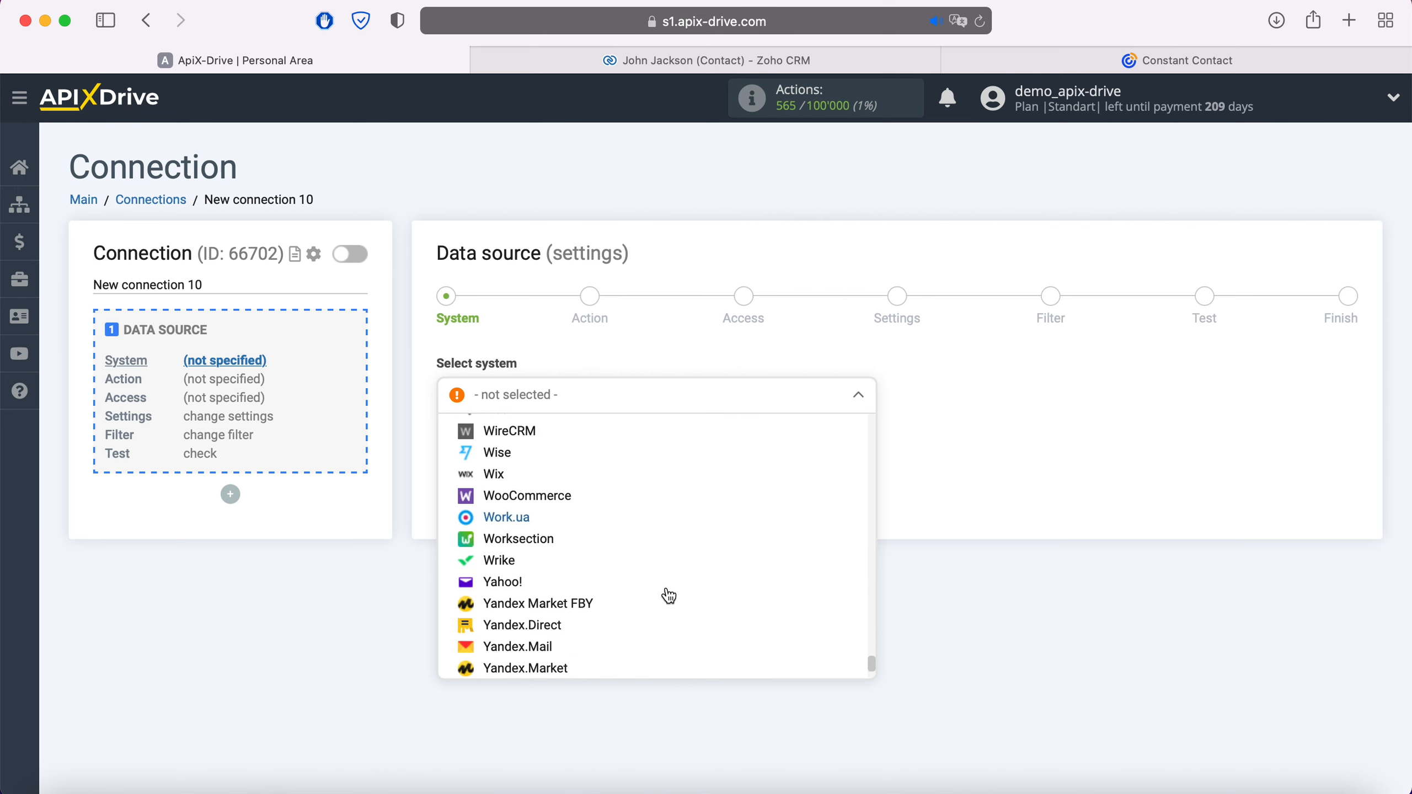
{"action": "left_click", "coordinate": [581, 631]}
{"action": "left_click", "coordinate": [556, 449]}
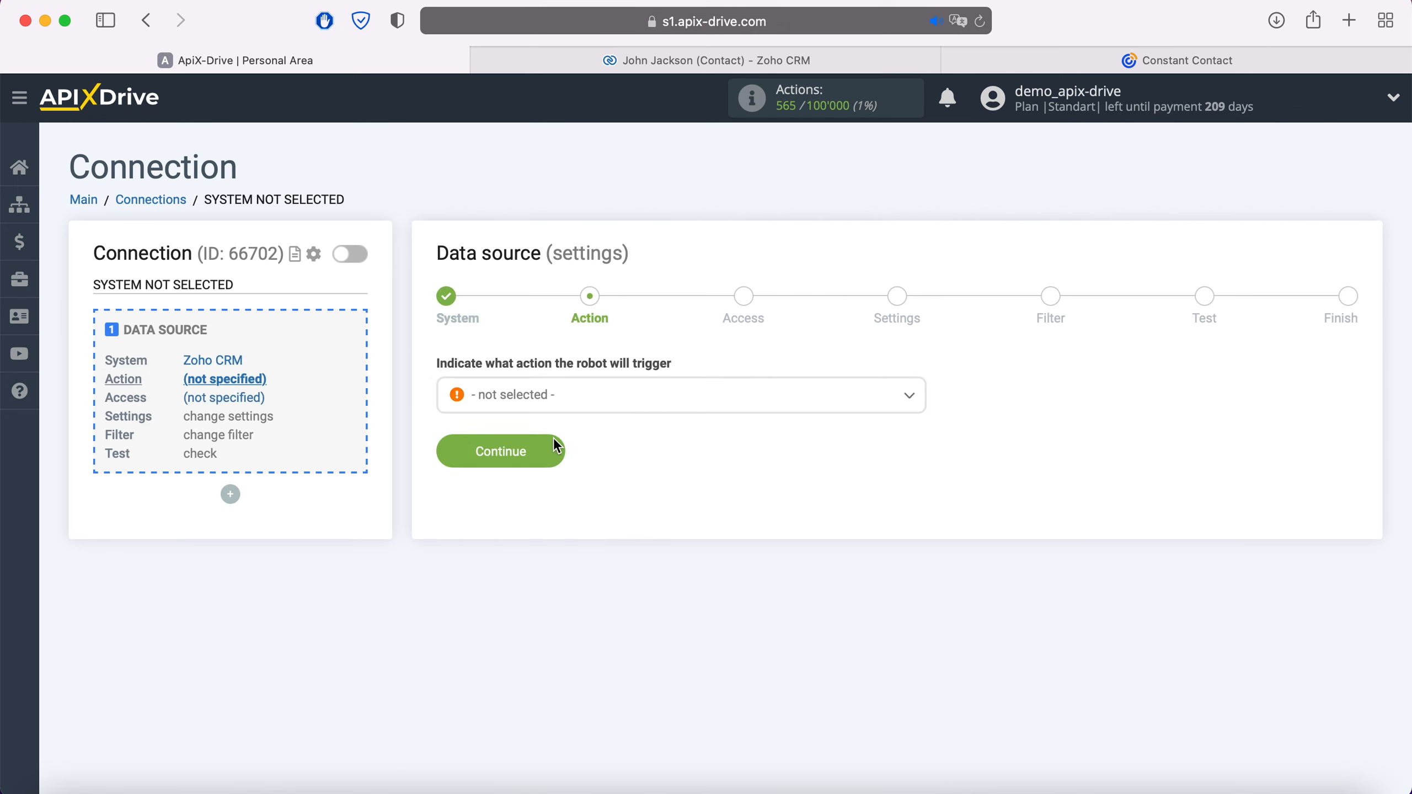
Set the Zoho CRM trigger action to Get Contacts (new).
{"action": "left_click", "coordinate": [572, 394]}
{"action": "left_click", "coordinate": [578, 494]}
{"action": "left_click", "coordinate": [557, 452]}
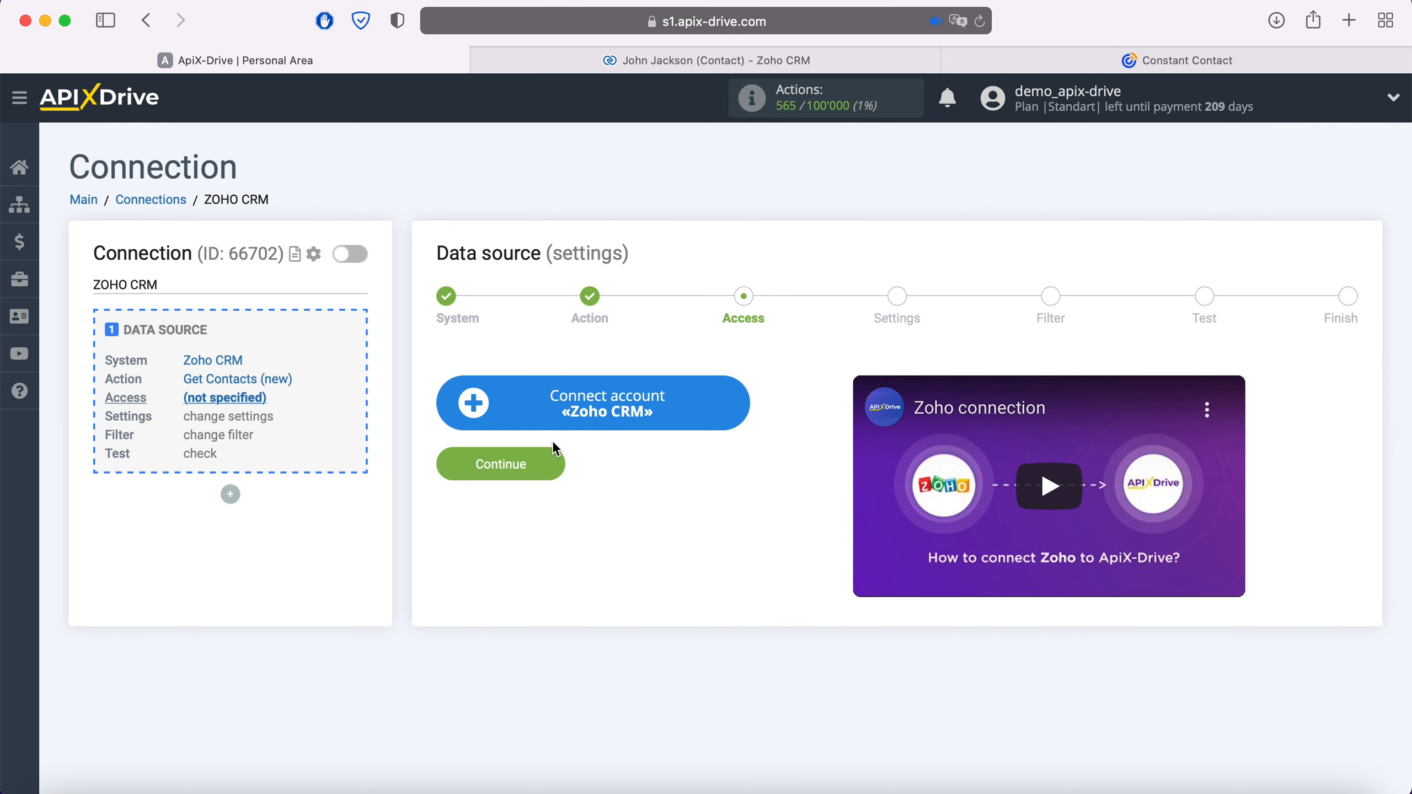
Sign in to Zoho with the account e-mail and password and accept ApiX Drive's data access.
{"action": "left_click", "coordinate": [736, 398]}
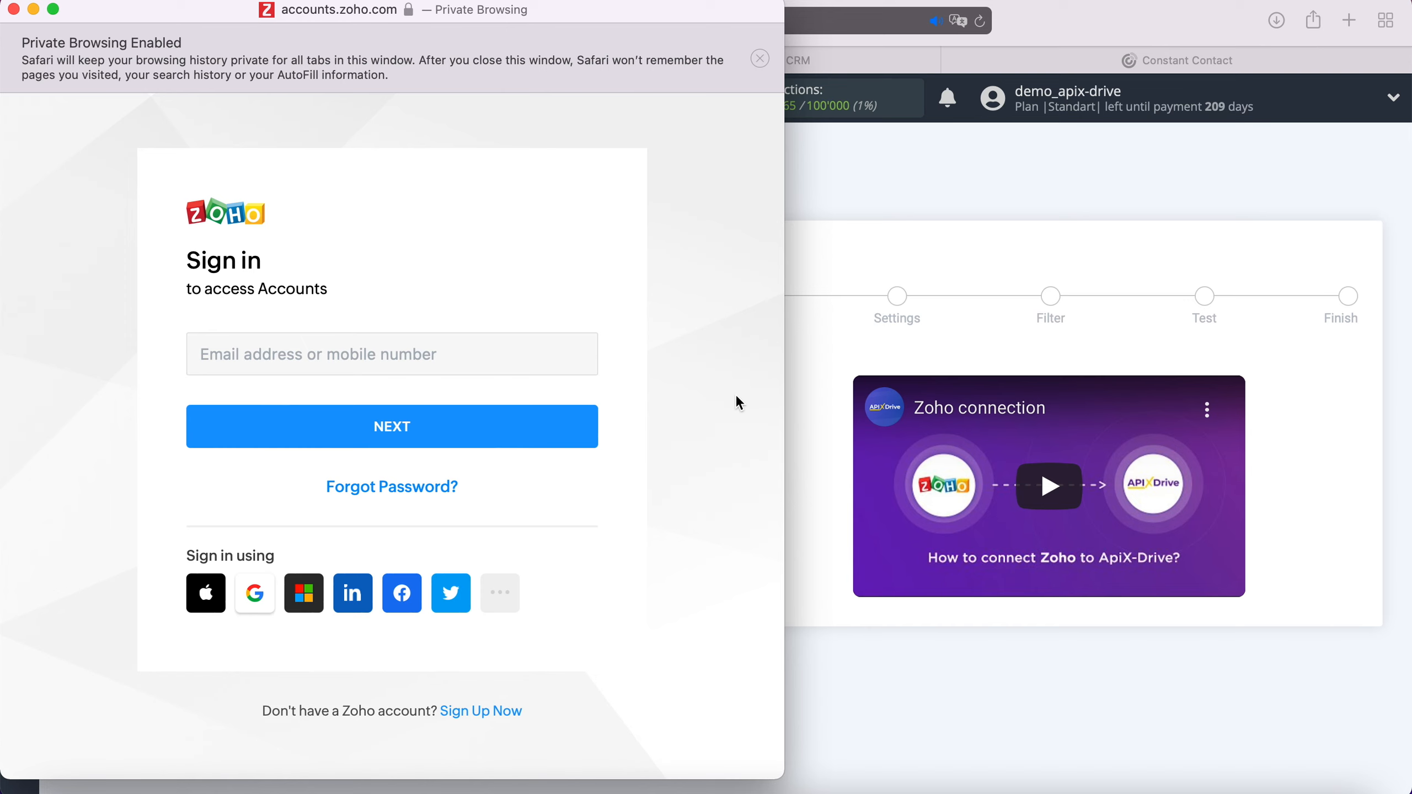
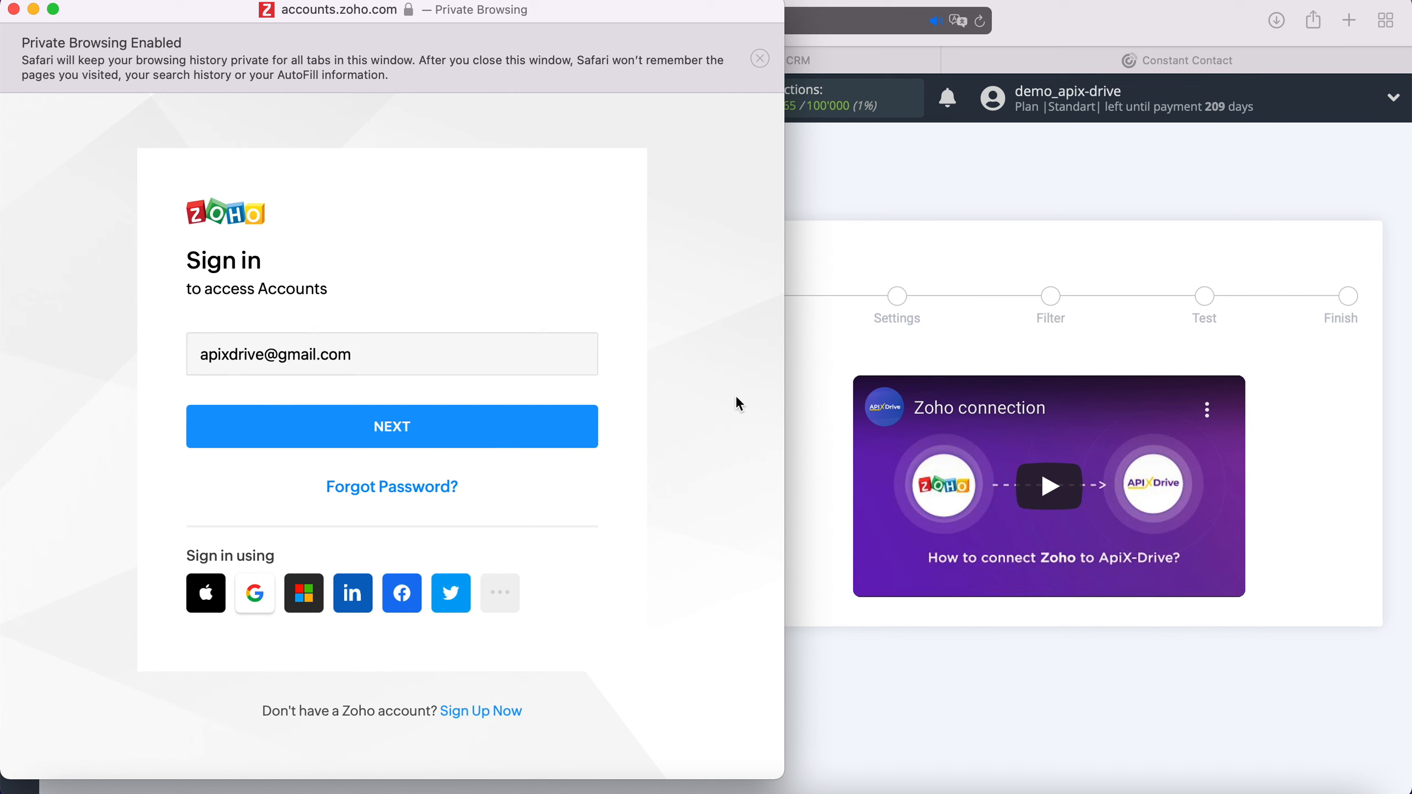
{"action": "left_click", "coordinate": [570, 432]}
{"action": "type", "text": "••••••••••••"}
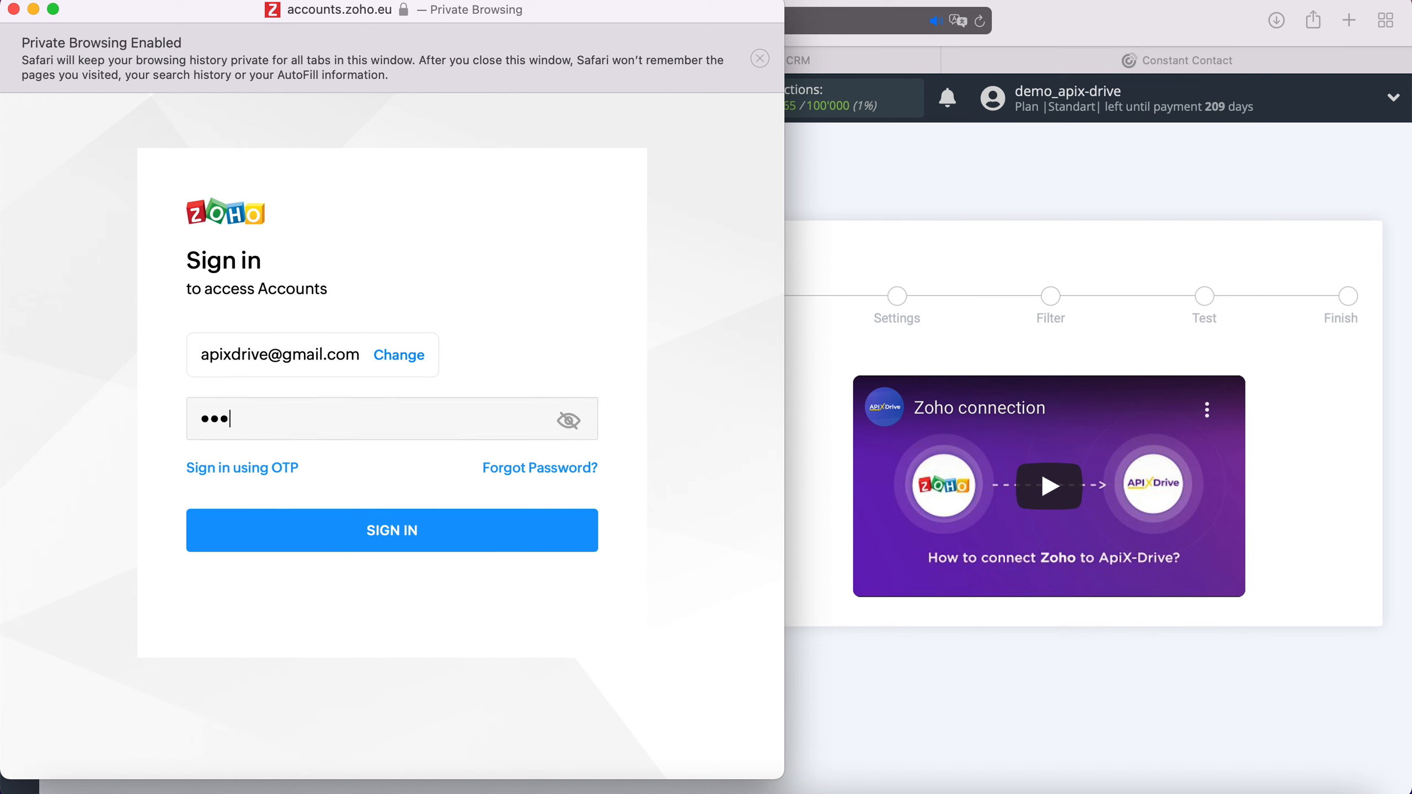
{"action": "left_click", "coordinate": [438, 529]}
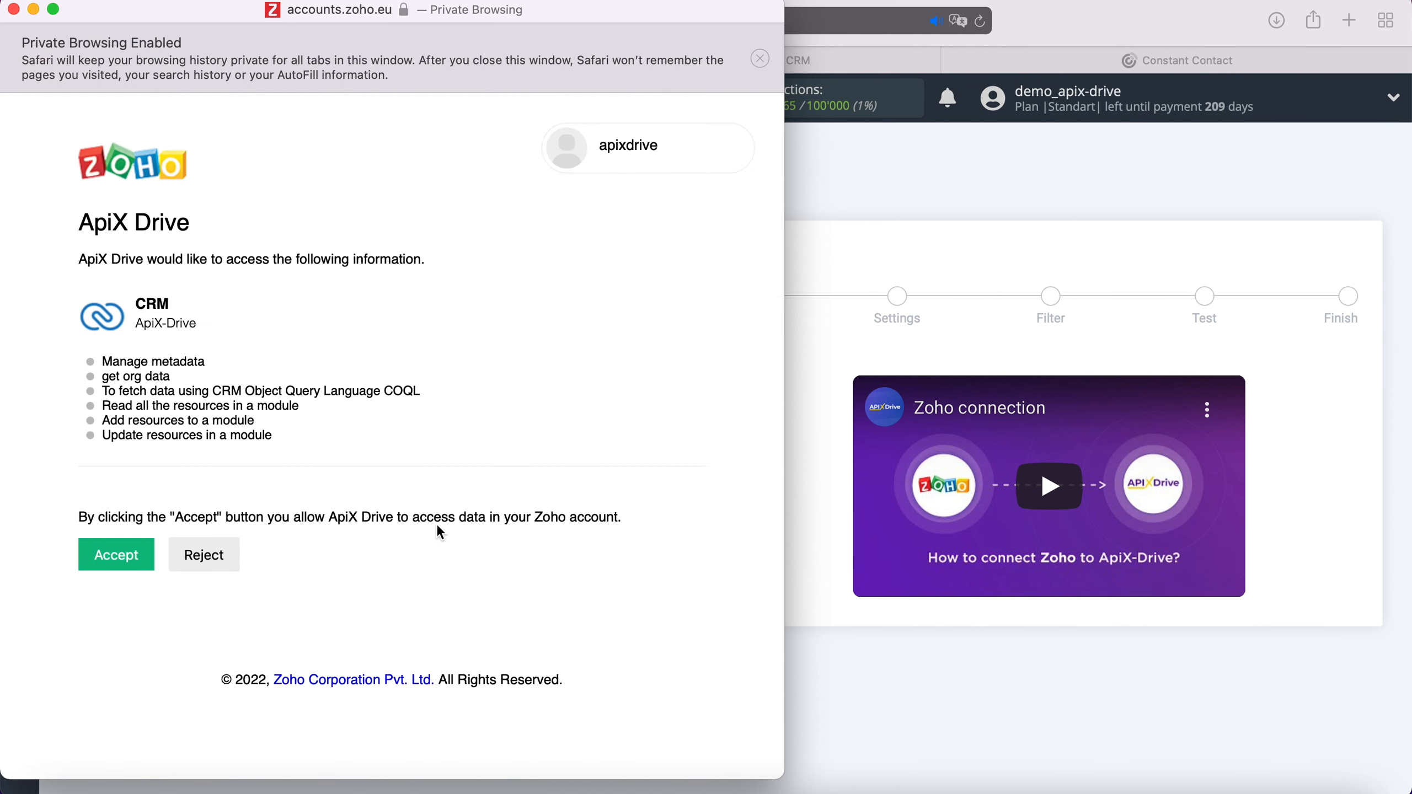
{"action": "left_click", "coordinate": [127, 553]}
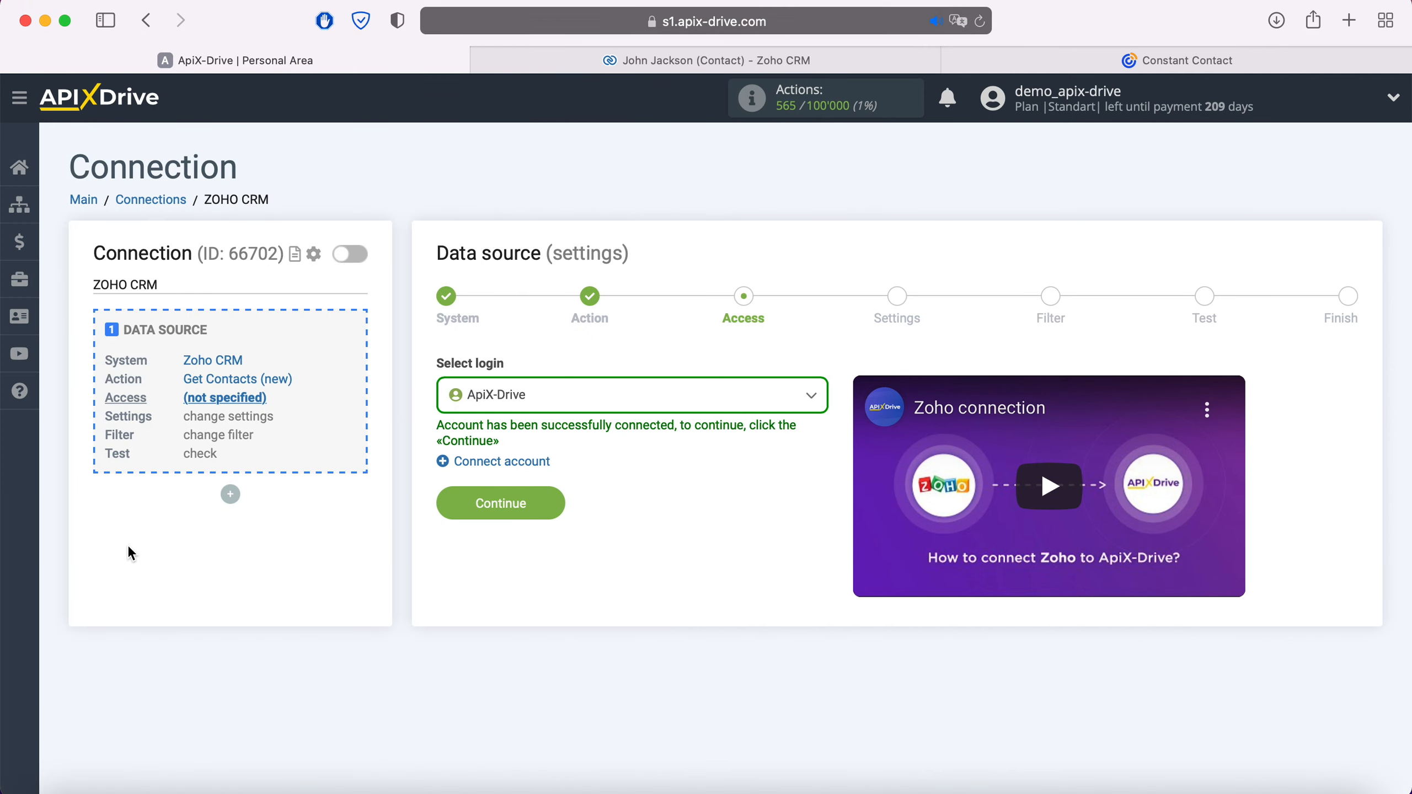
Select the newly connected Zoho login for the data source.
{"action": "left_click", "coordinate": [579, 396]}
{"action": "left_click", "coordinate": [531, 521]}
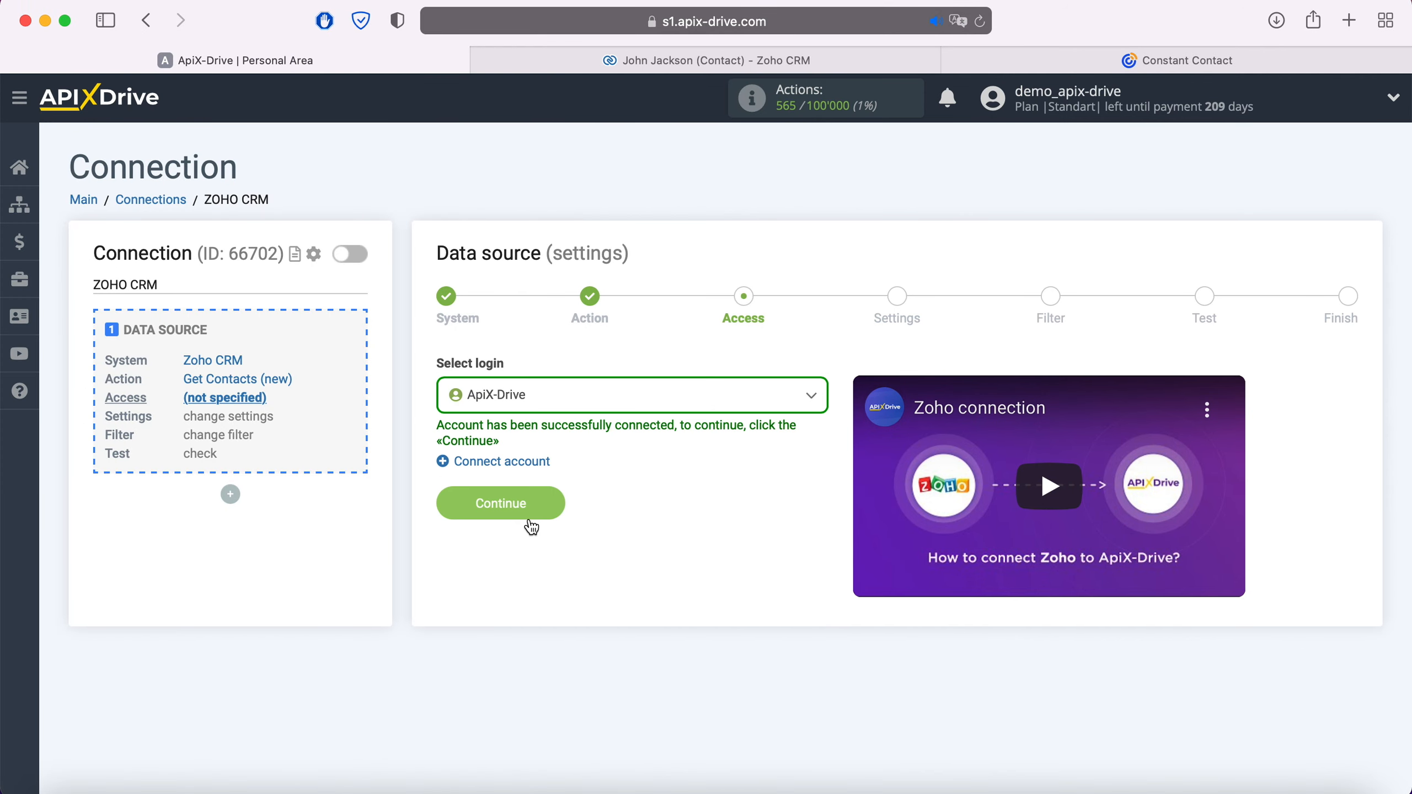
{"action": "left_click", "coordinate": [540, 516]}
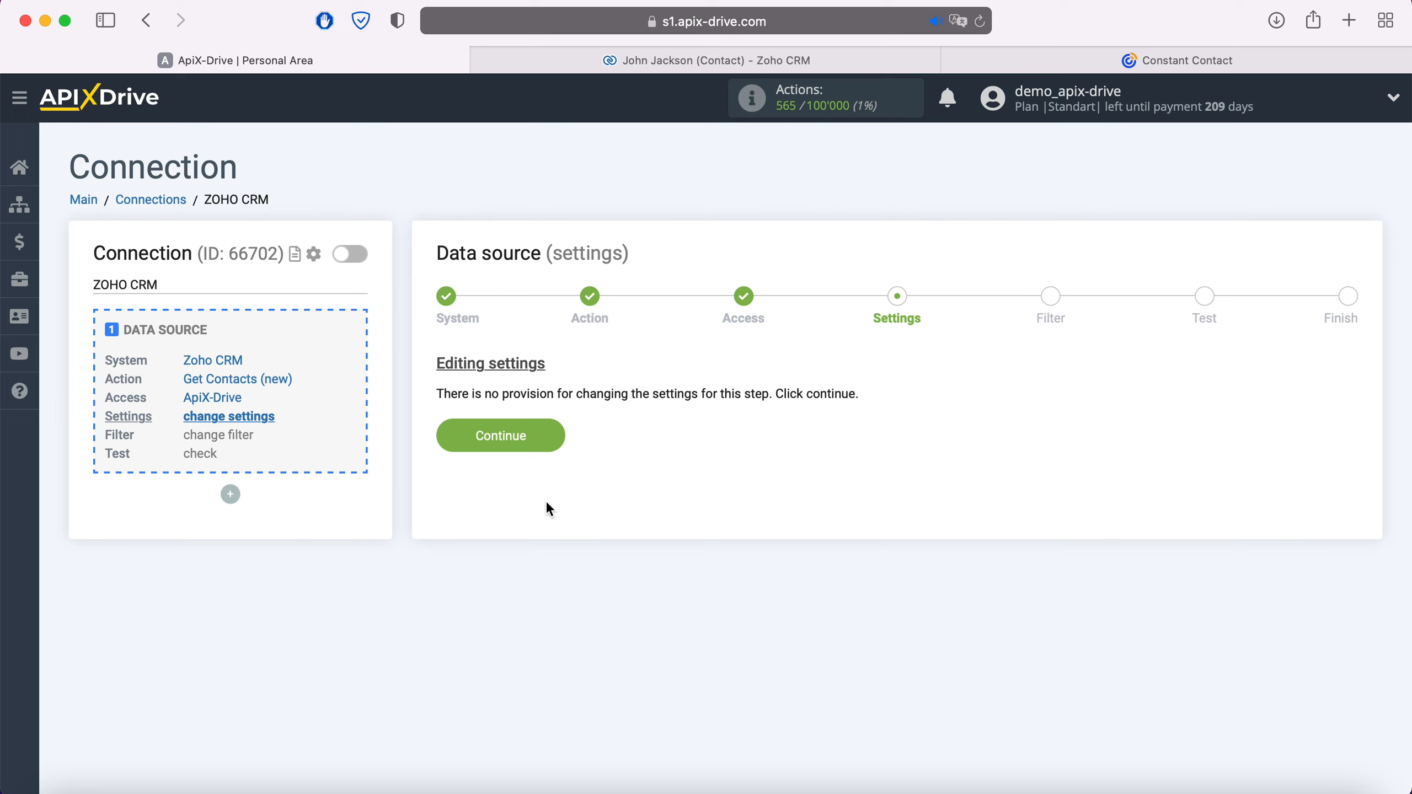
Leave settings and filter unchanged, review the loaded test contact, and finish the source setup.
{"action": "left_click", "coordinate": [550, 433]}
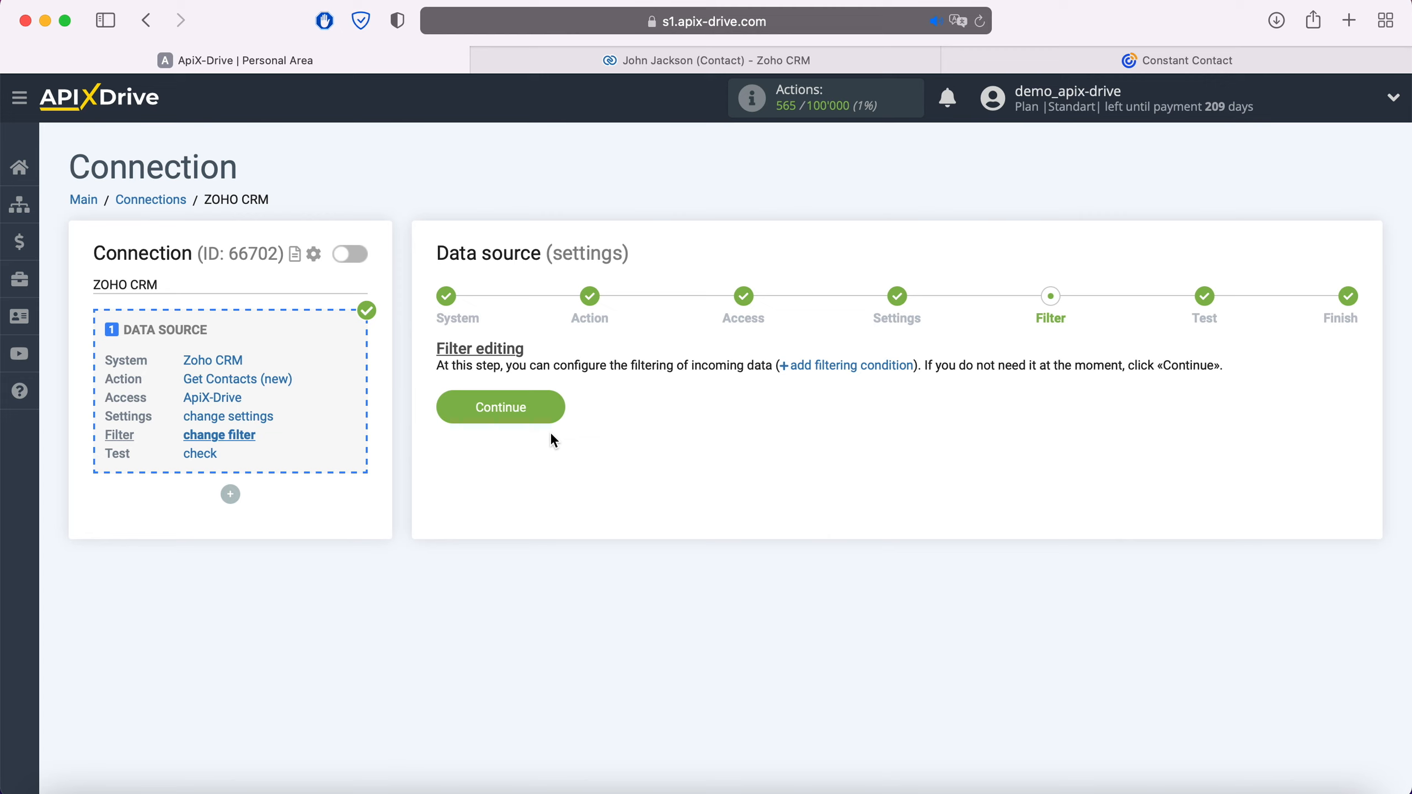
{"action": "left_click", "coordinate": [552, 413]}
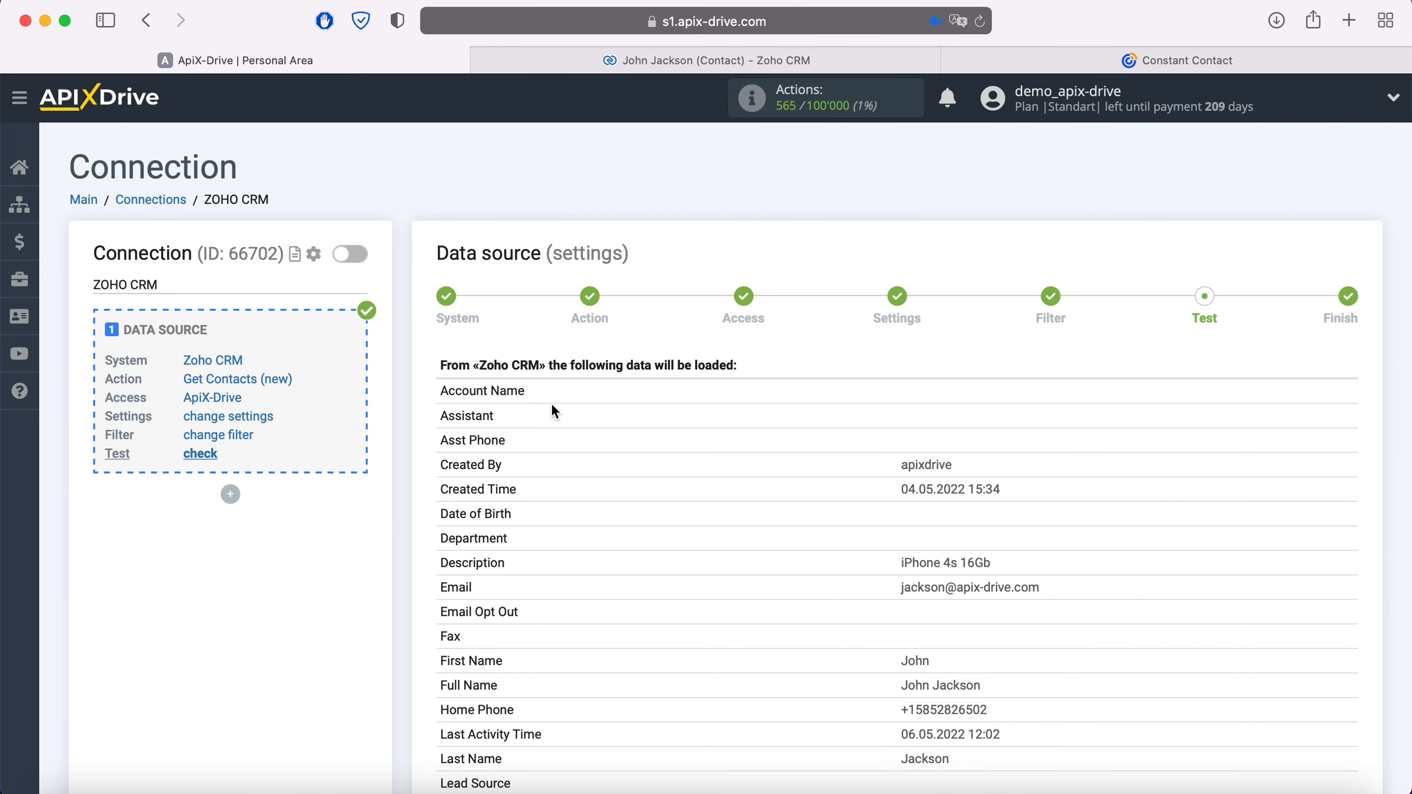
{"action": "scroll", "coordinate": [555, 411], "scroll_direction": "down", "scroll_amount": 15}
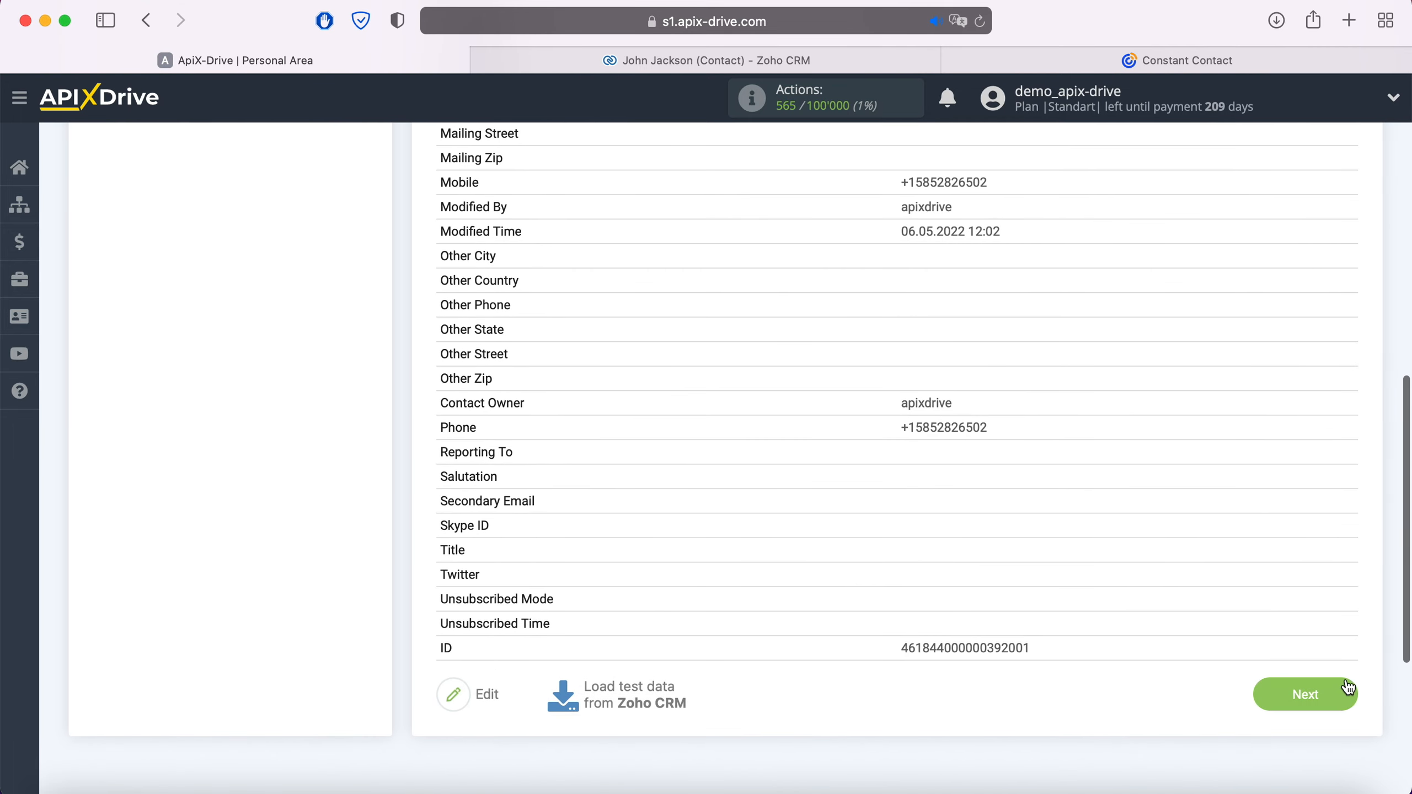
{"action": "left_click", "coordinate": [1335, 723]}
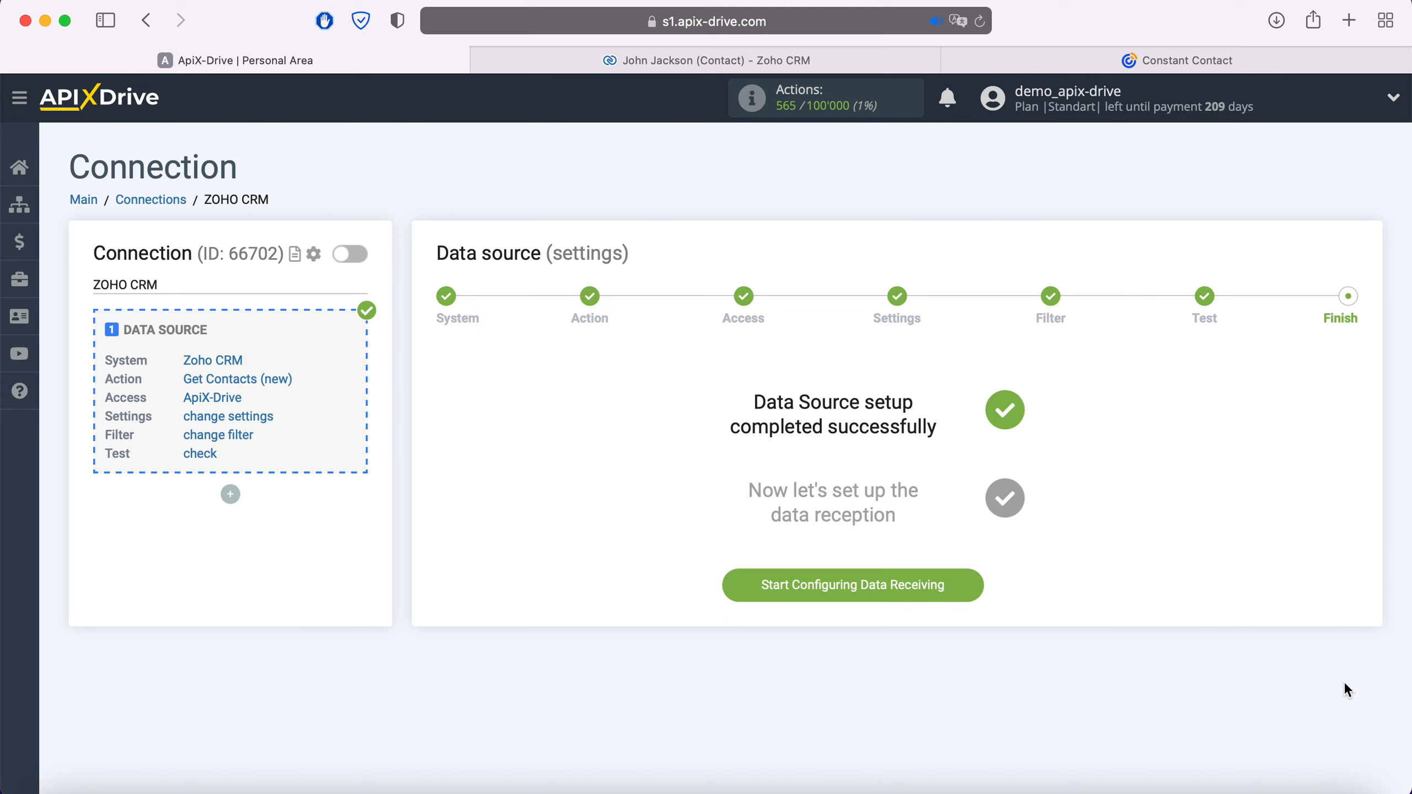
Start configuring data receiving with Constant Contact as the destination system.
{"action": "left_click", "coordinate": [974, 585]}
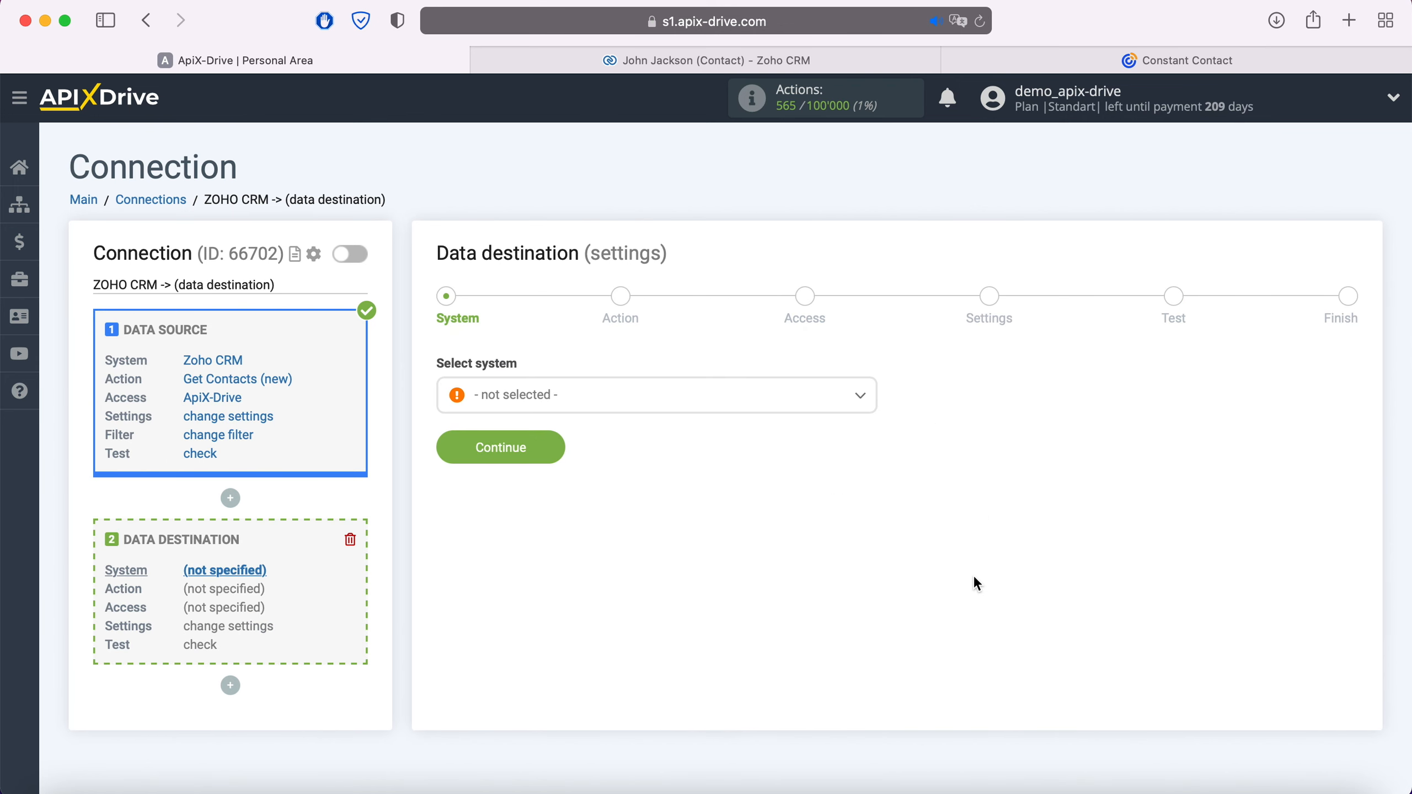
{"action": "left_click", "coordinate": [760, 407]}
{"action": "scroll", "coordinate": [753, 502], "scroll_direction": "down", "scroll_amount": 1}
{"action": "scroll", "coordinate": [753, 503], "scroll_direction": "down", "scroll_amount": 10}
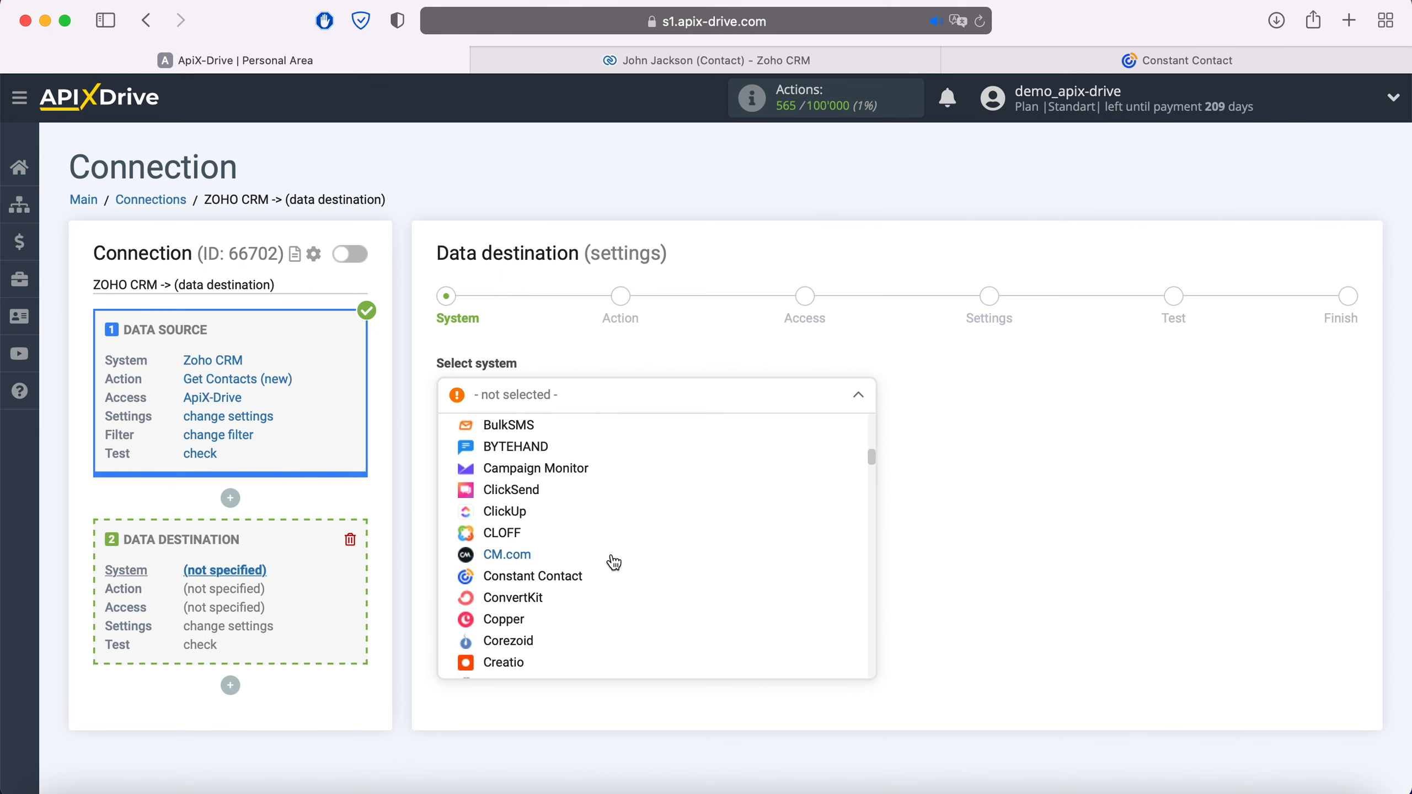
{"action": "left_click", "coordinate": [561, 577]}
{"action": "left_click", "coordinate": [547, 451]}
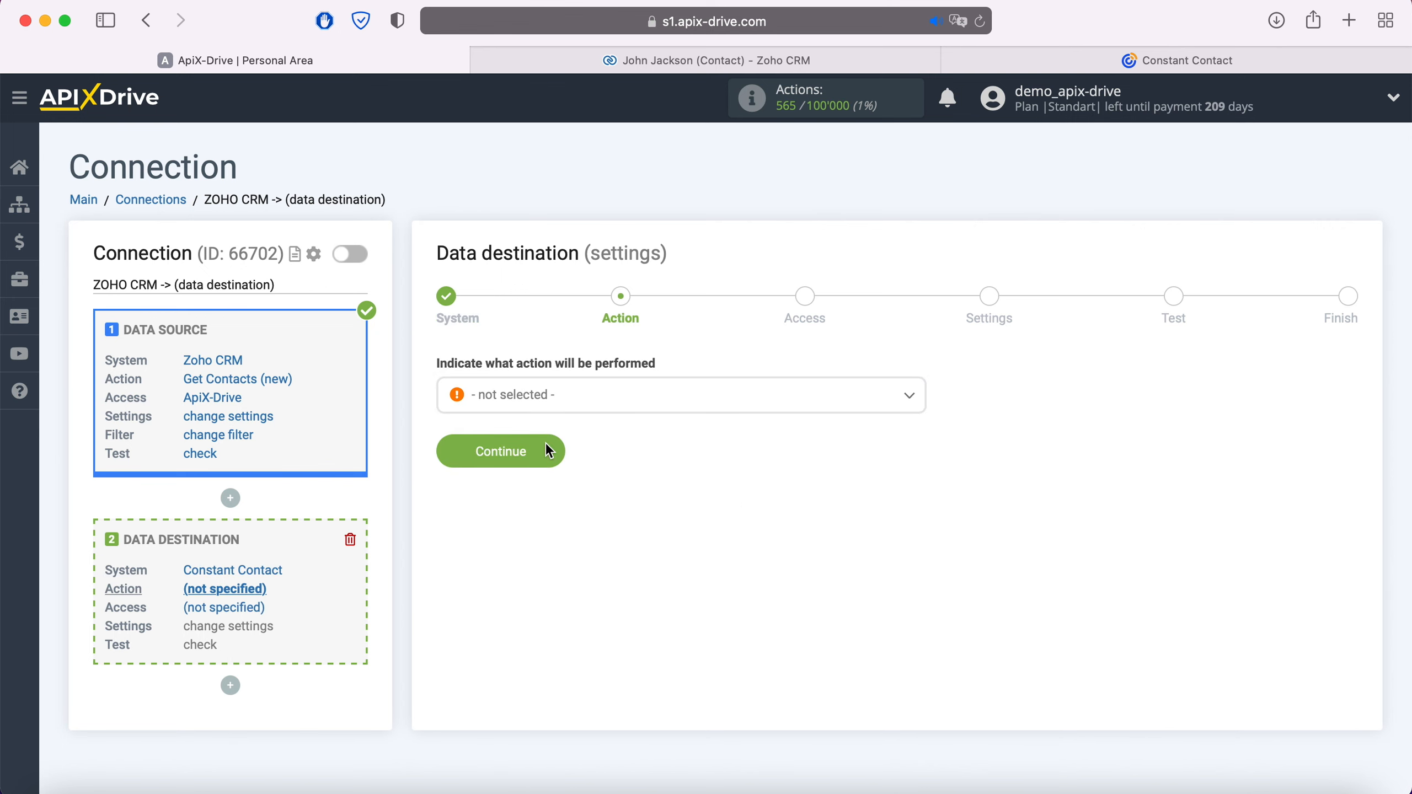
Set the destination action to Add or Change Contact and begin connecting the Constant Contact account.
{"action": "left_click", "coordinate": [584, 398]}
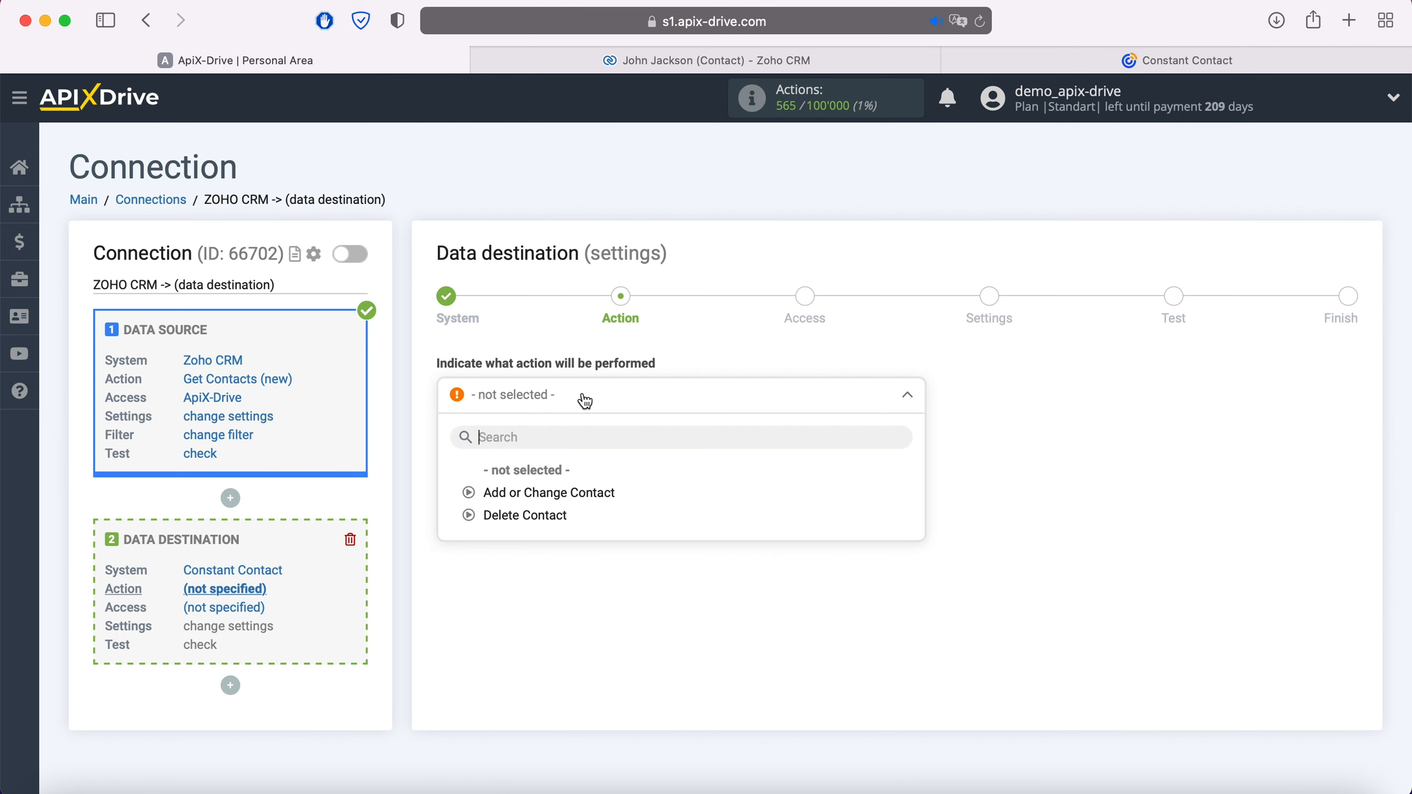
{"action": "left_click", "coordinate": [590, 495]}
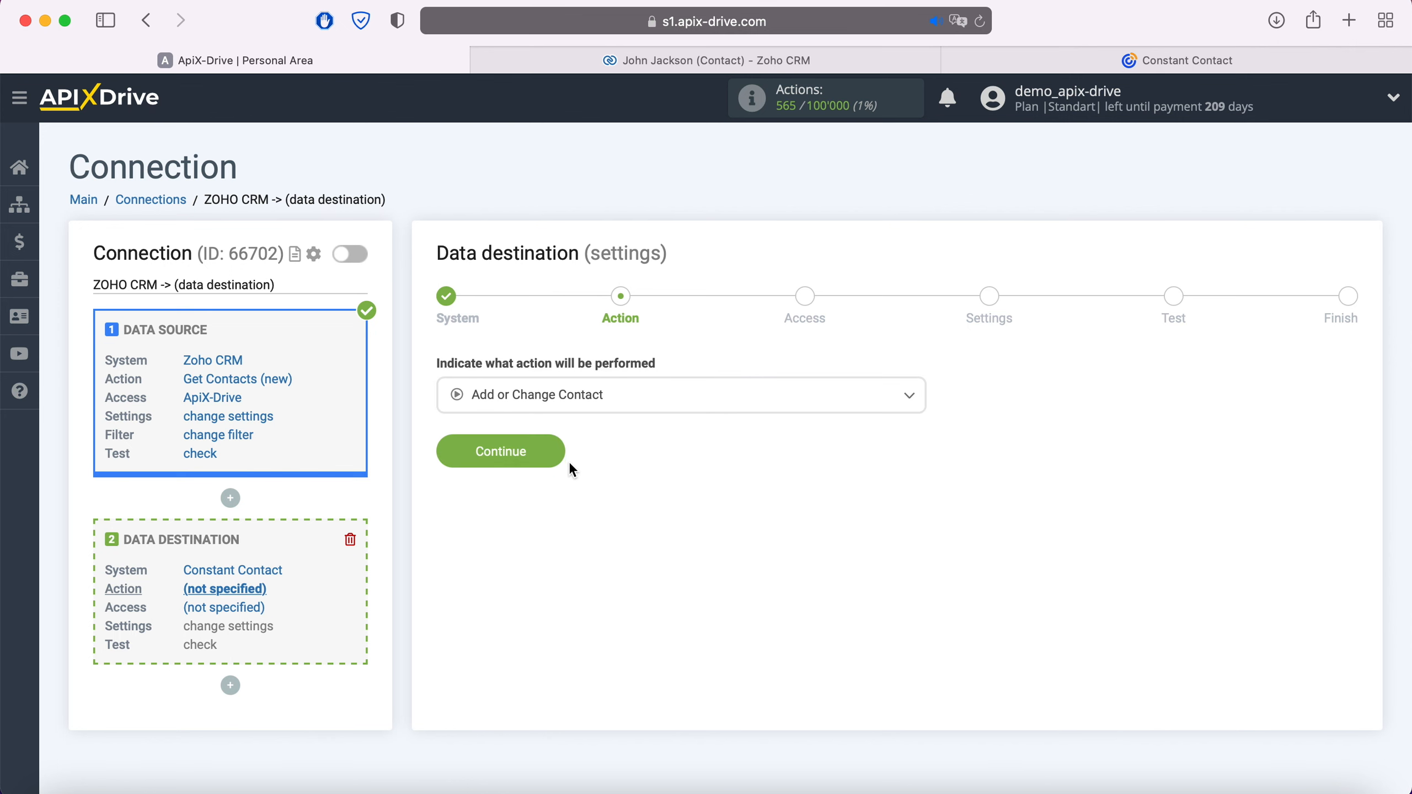
{"action": "left_click", "coordinate": [551, 451]}
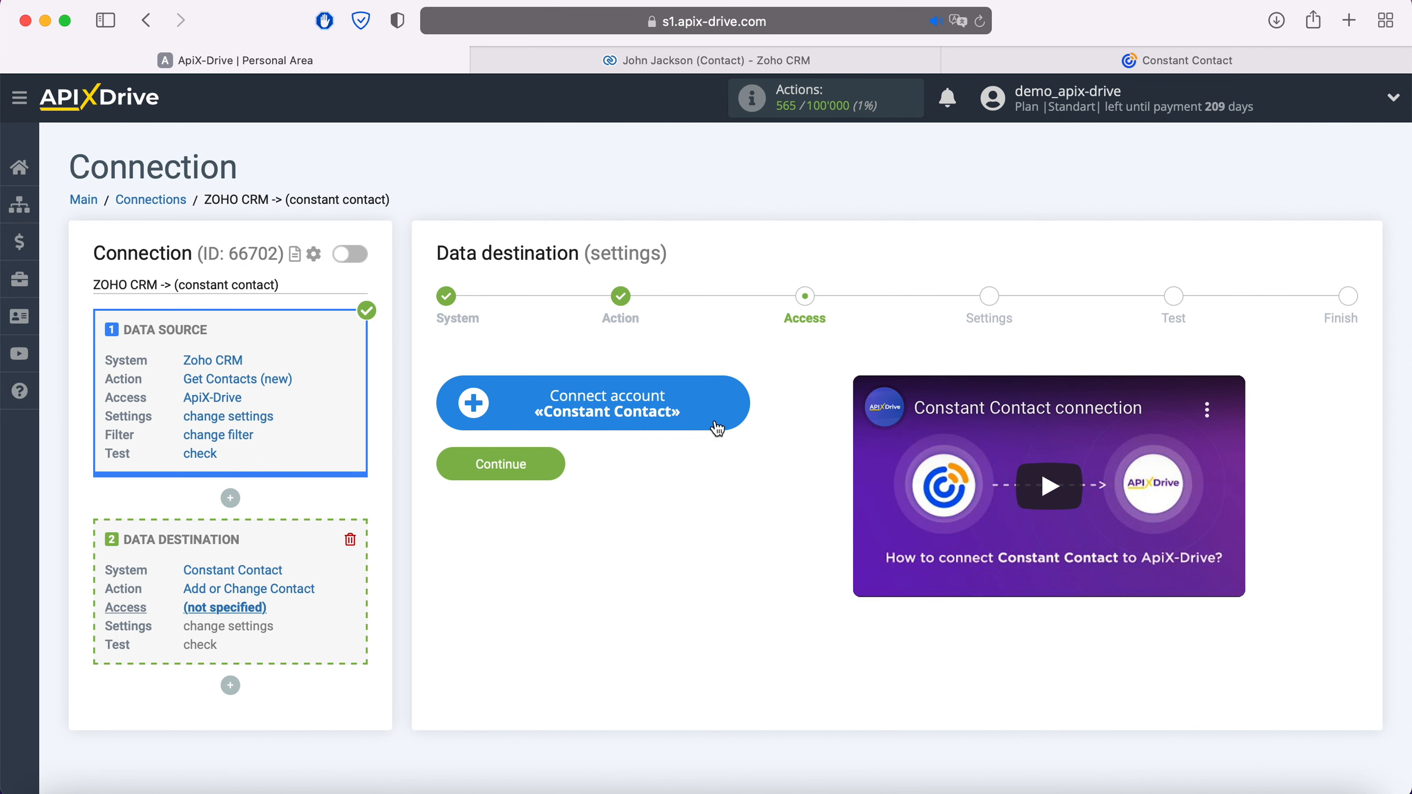
{"action": "left_click", "coordinate": [744, 403]}
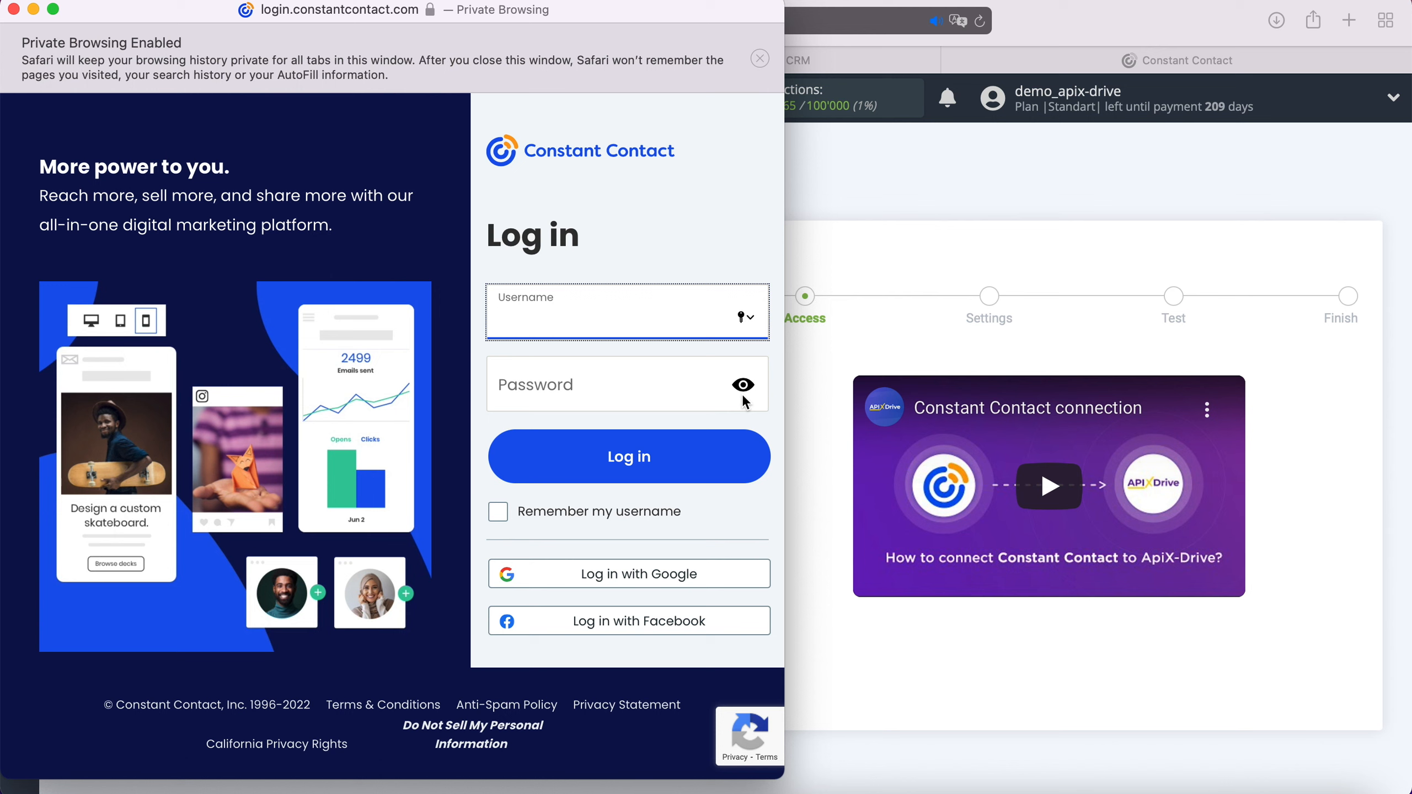
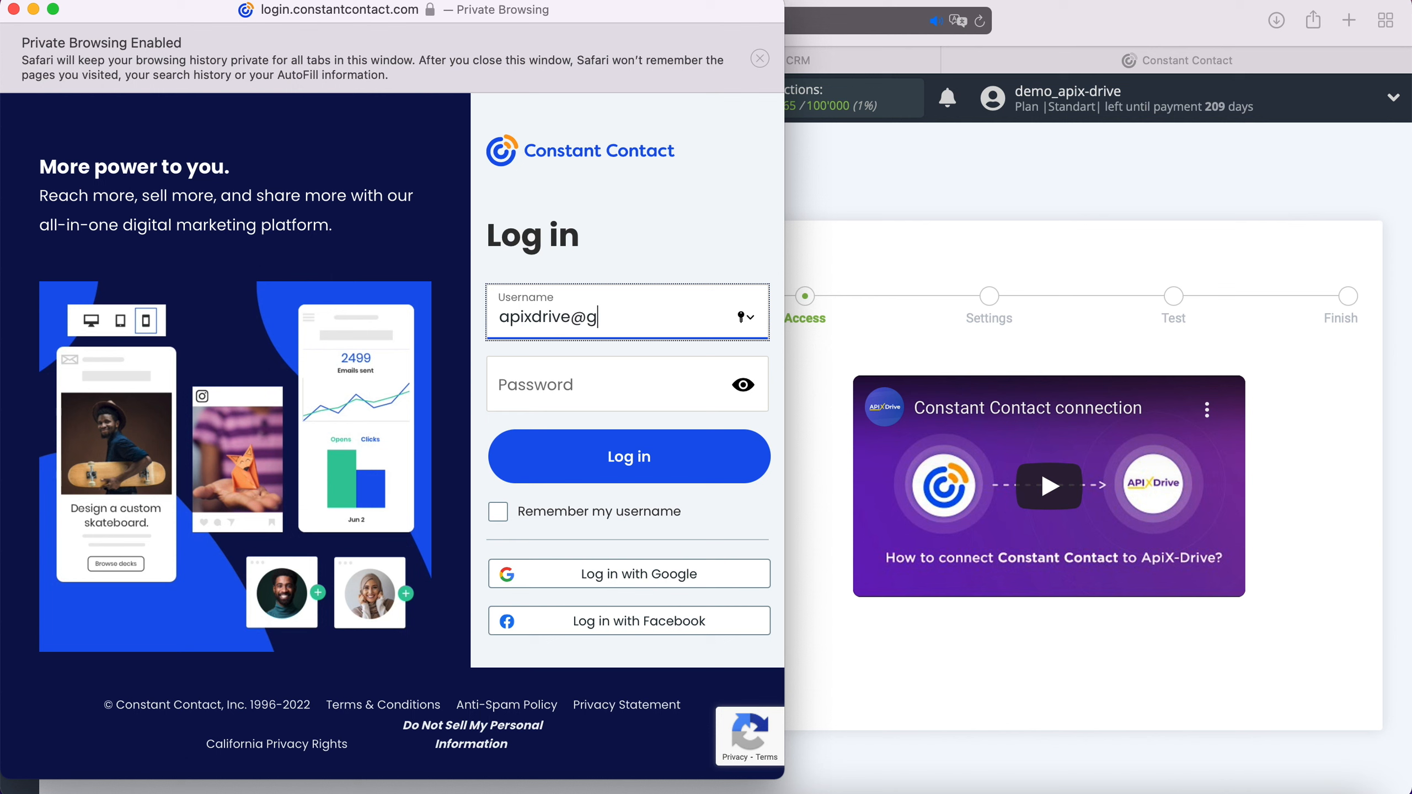
Log in to Constant Contact with the account username and password and allow ApiX-Drive access.
{"action": "left_click", "coordinate": [651, 392]}
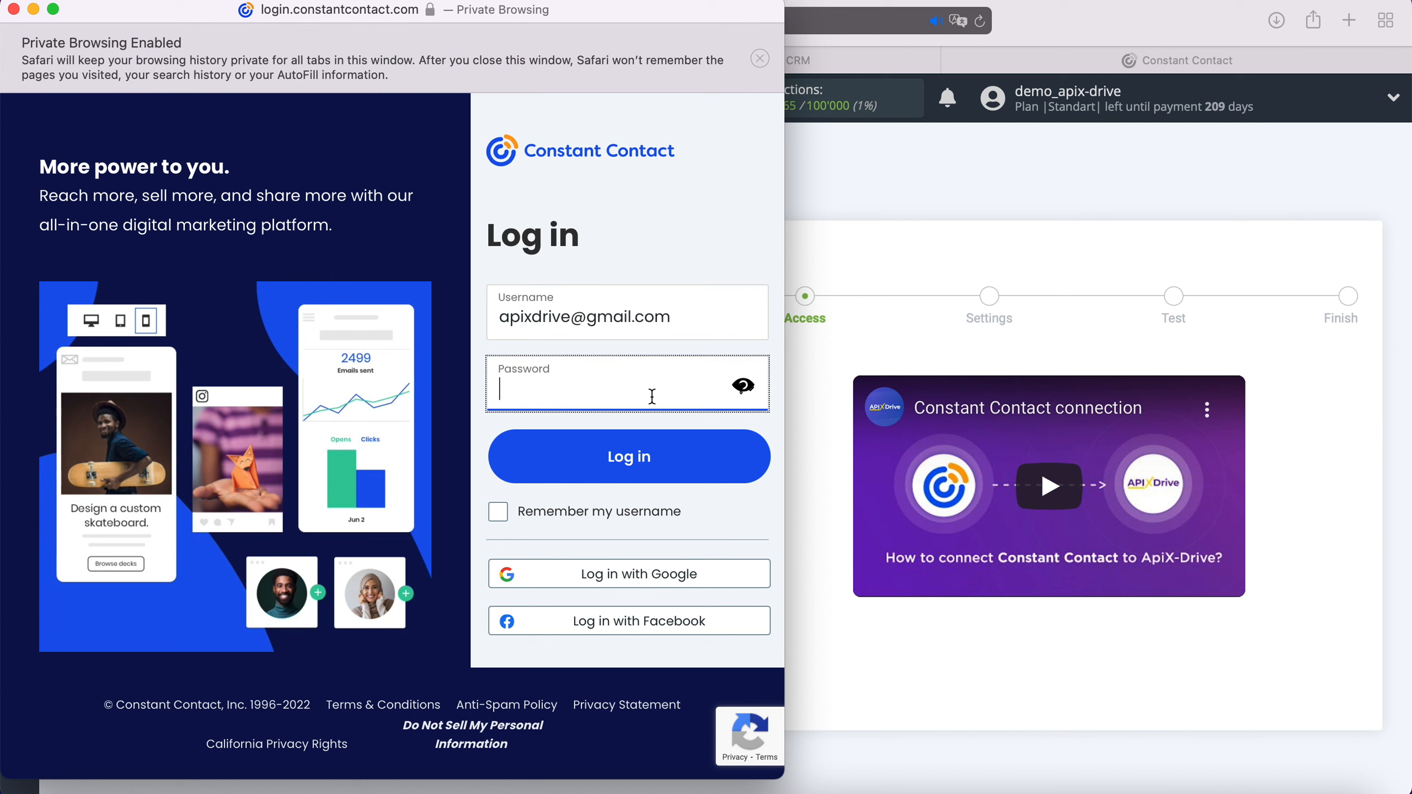
{"action": "type", "text": "•••••••••••••"}
{"action": "left_click", "coordinate": [651, 451]}
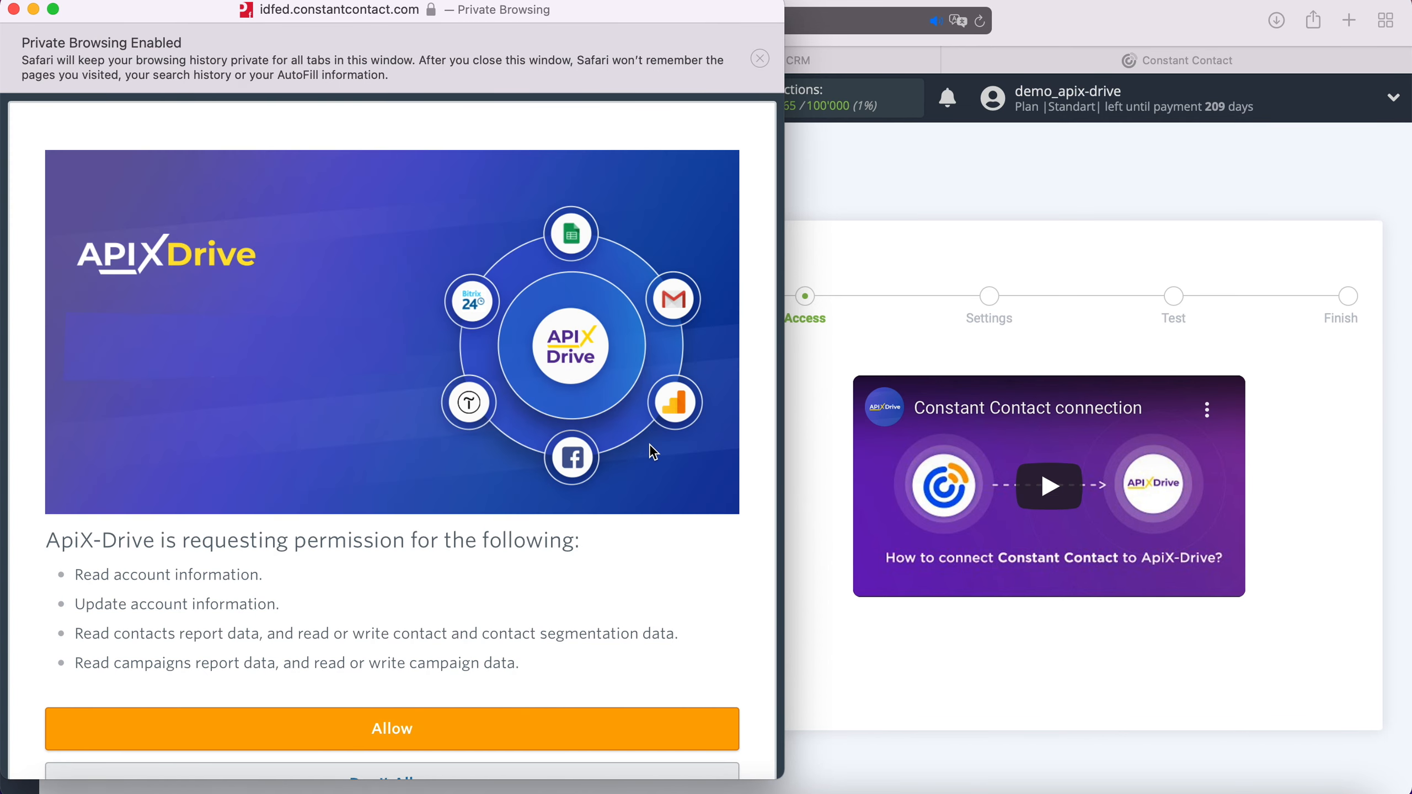
{"action": "left_click", "coordinate": [445, 719]}
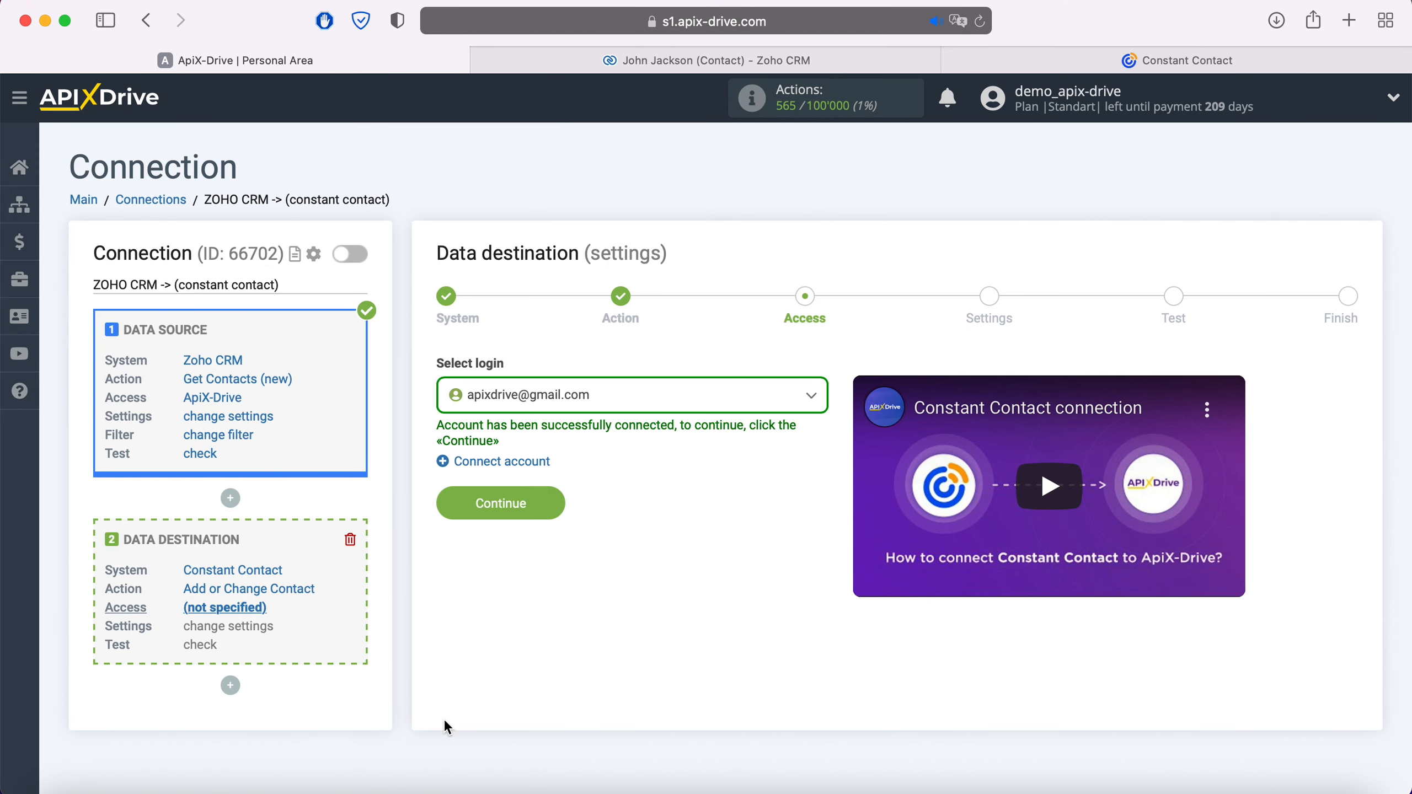
Select the connected Constant Contact login and set the destination list to General Interest.
{"action": "left_click", "coordinate": [642, 399]}
{"action": "left_click", "coordinate": [588, 513]}
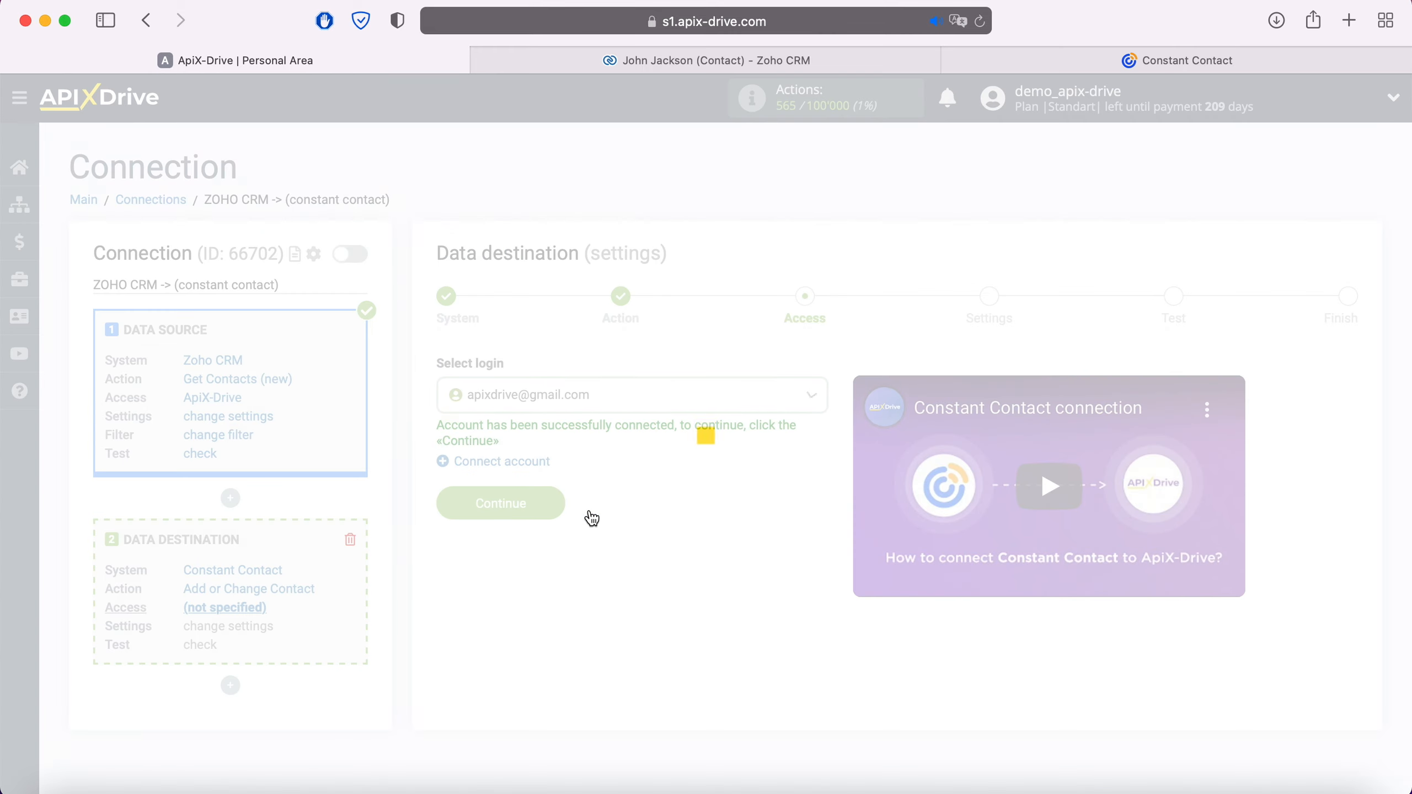
{"action": "left_click", "coordinate": [558, 504]}
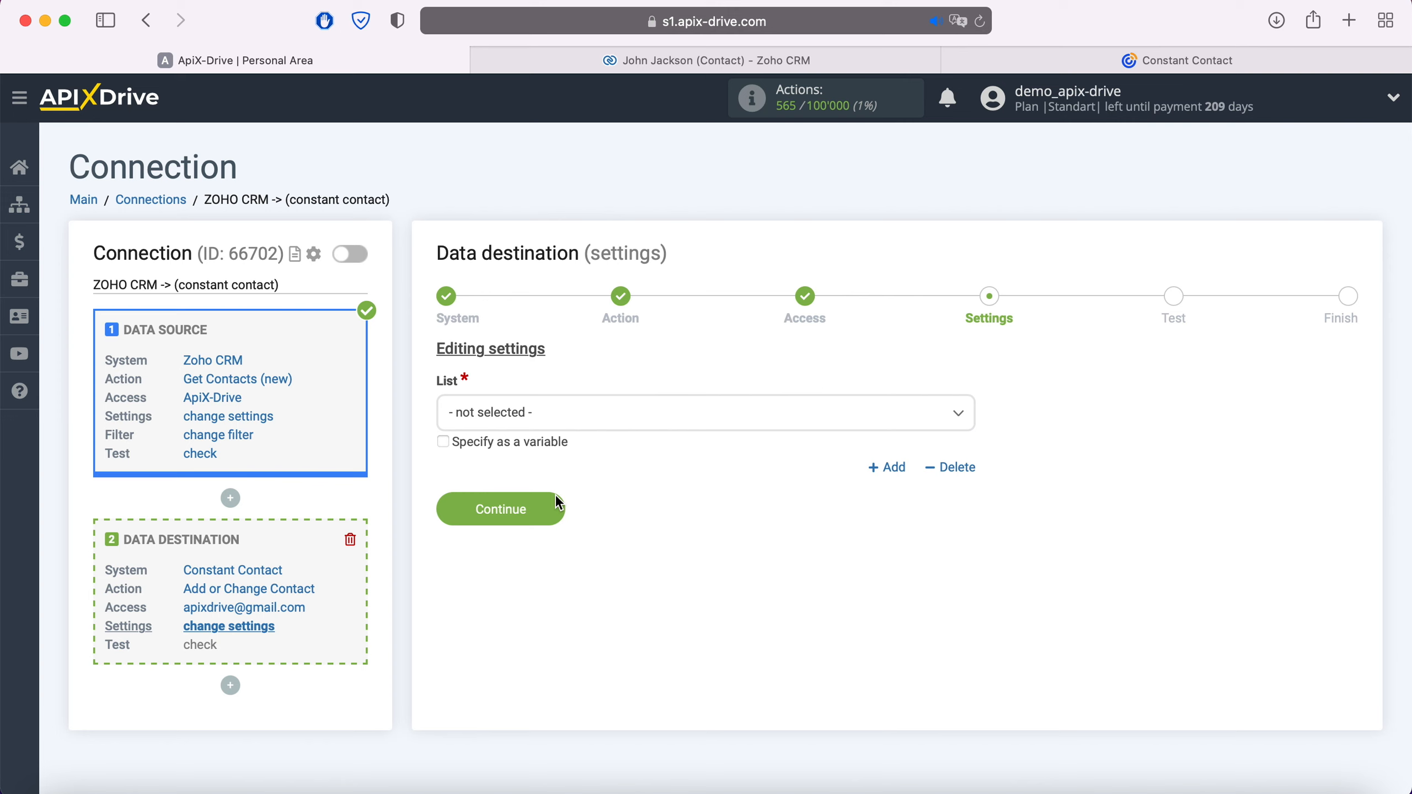
{"action": "left_click", "coordinate": [564, 417]}
{"action": "left_click", "coordinate": [551, 512]}
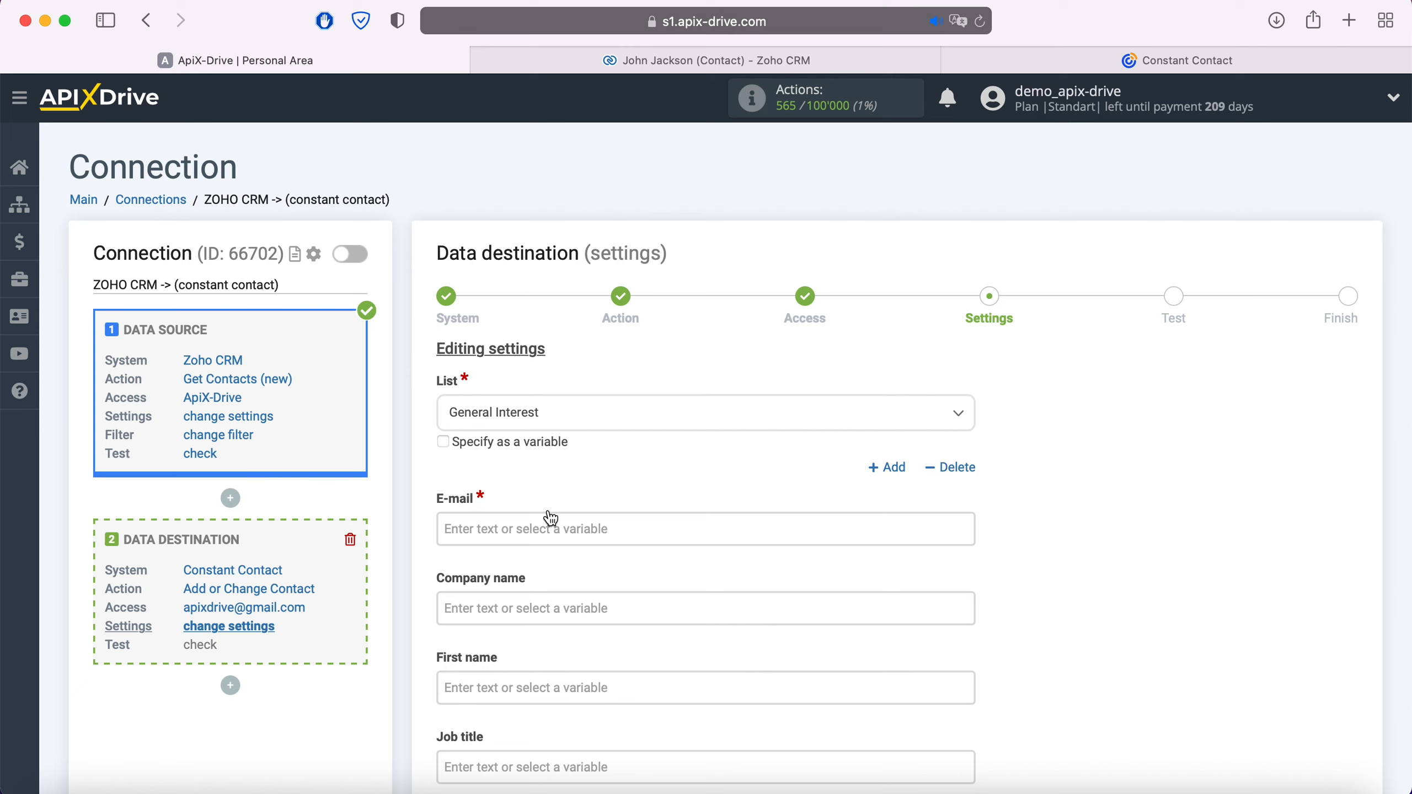
Map E-mail, First name and Last name to the Zoho CRM Email, First Name and Last Name.
{"action": "left_click", "coordinate": [536, 527]}
{"action": "scroll", "coordinate": [723, 489], "scroll_direction": "down", "scroll_amount": 5}
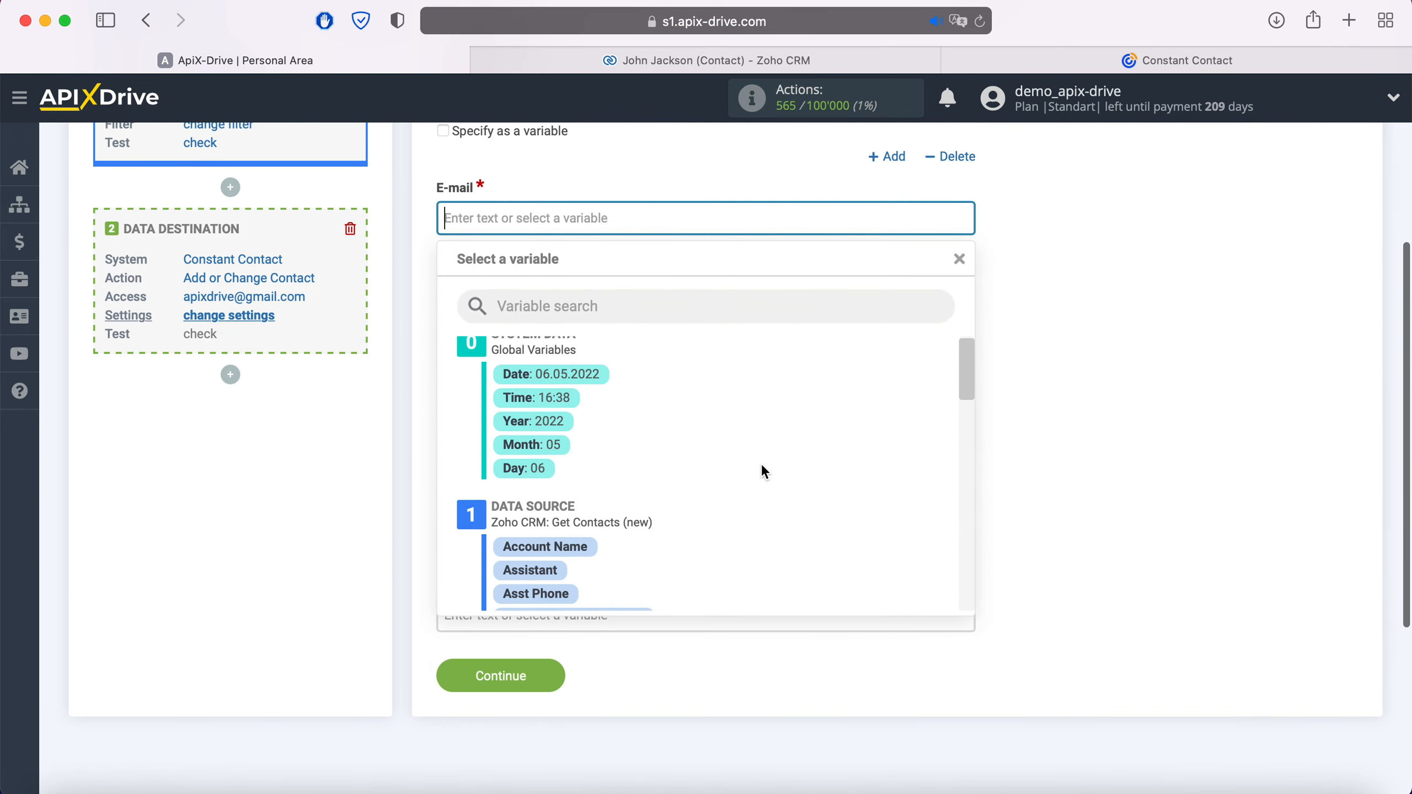
{"action": "scroll", "coordinate": [762, 466], "scroll_direction": "down", "scroll_amount": 5}
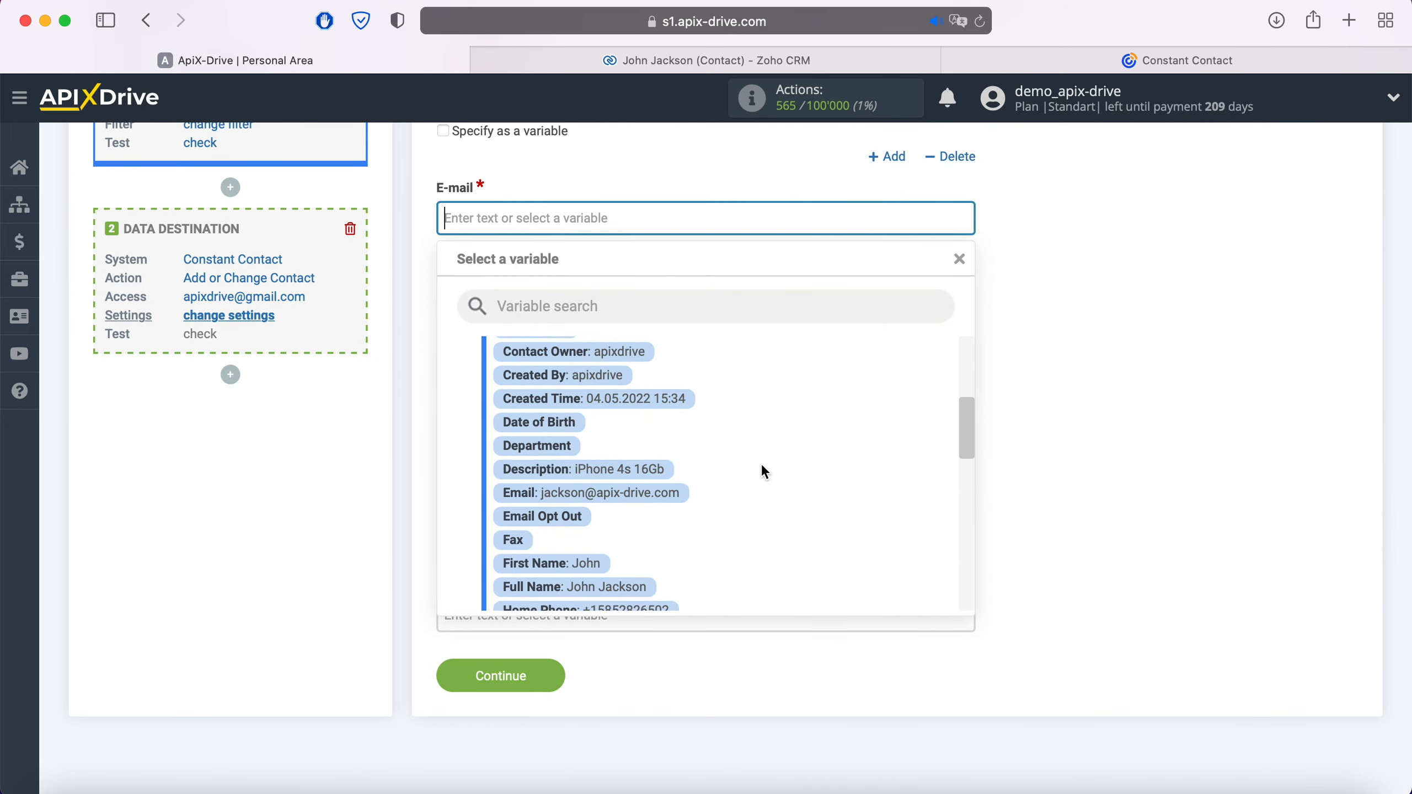
{"action": "left_click", "coordinate": [671, 492]}
{"action": "left_click", "coordinate": [609, 384]}
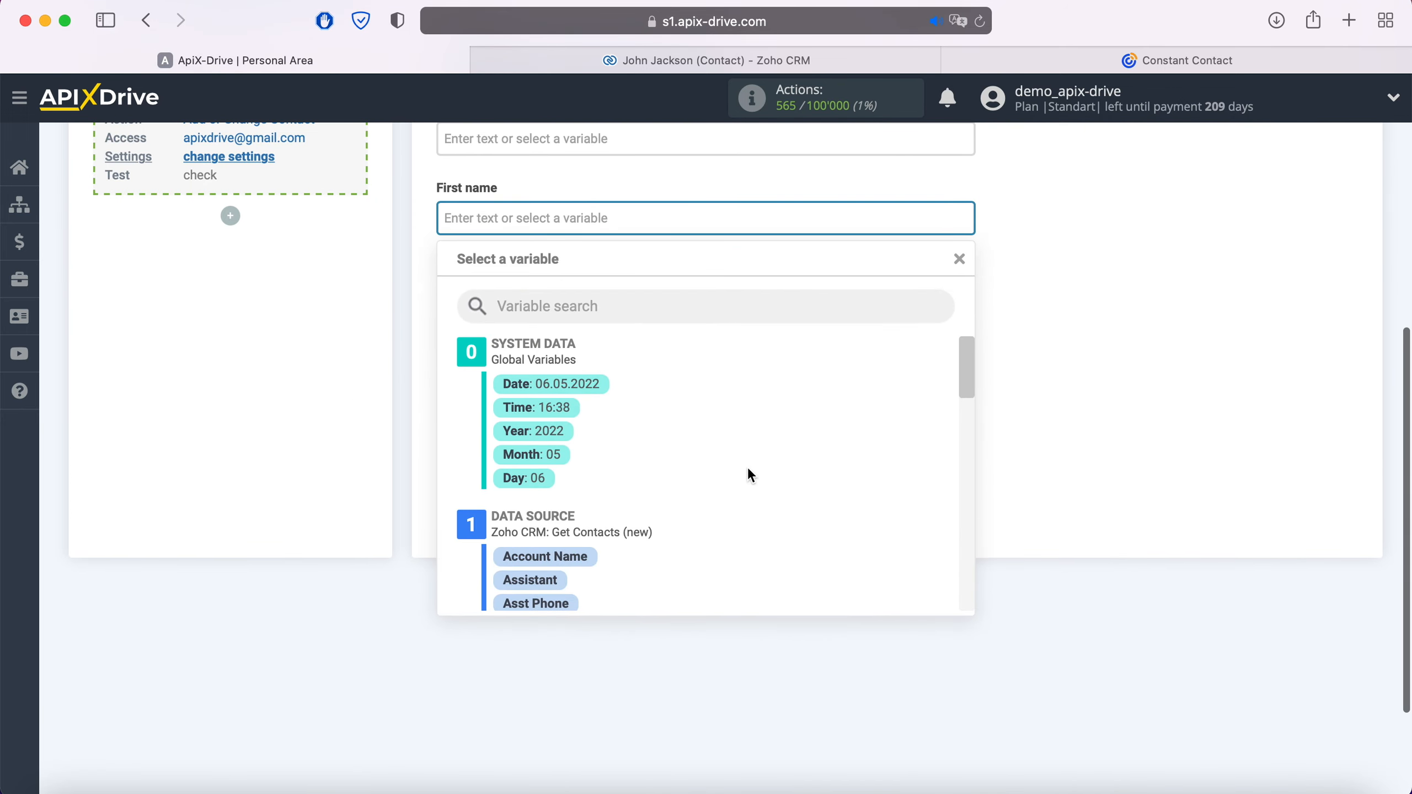
{"action": "scroll", "coordinate": [749, 470], "scroll_direction": "down", "scroll_amount": 5}
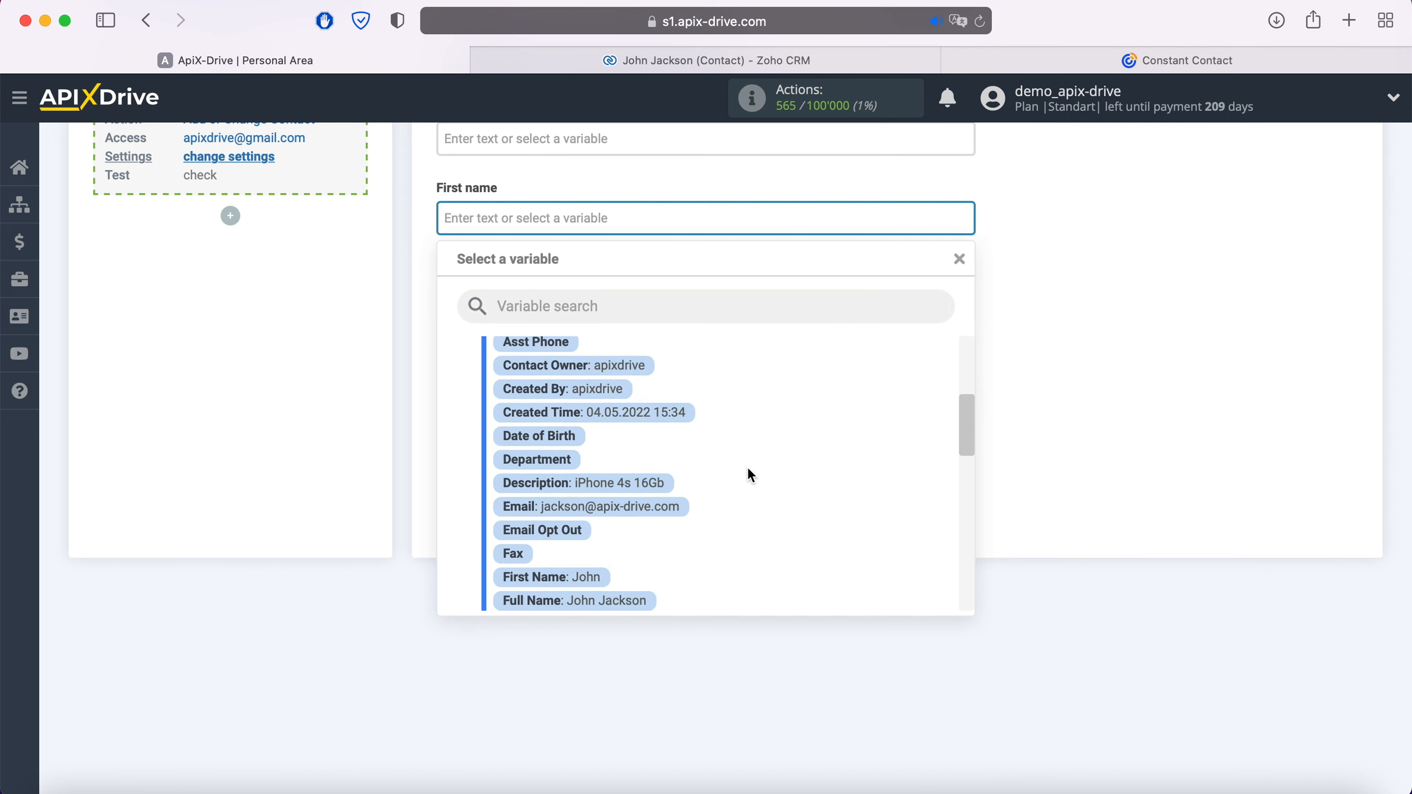
{"action": "scroll", "coordinate": [751, 474], "scroll_direction": "down", "scroll_amount": 3}
{"action": "left_click", "coordinate": [581, 496]}
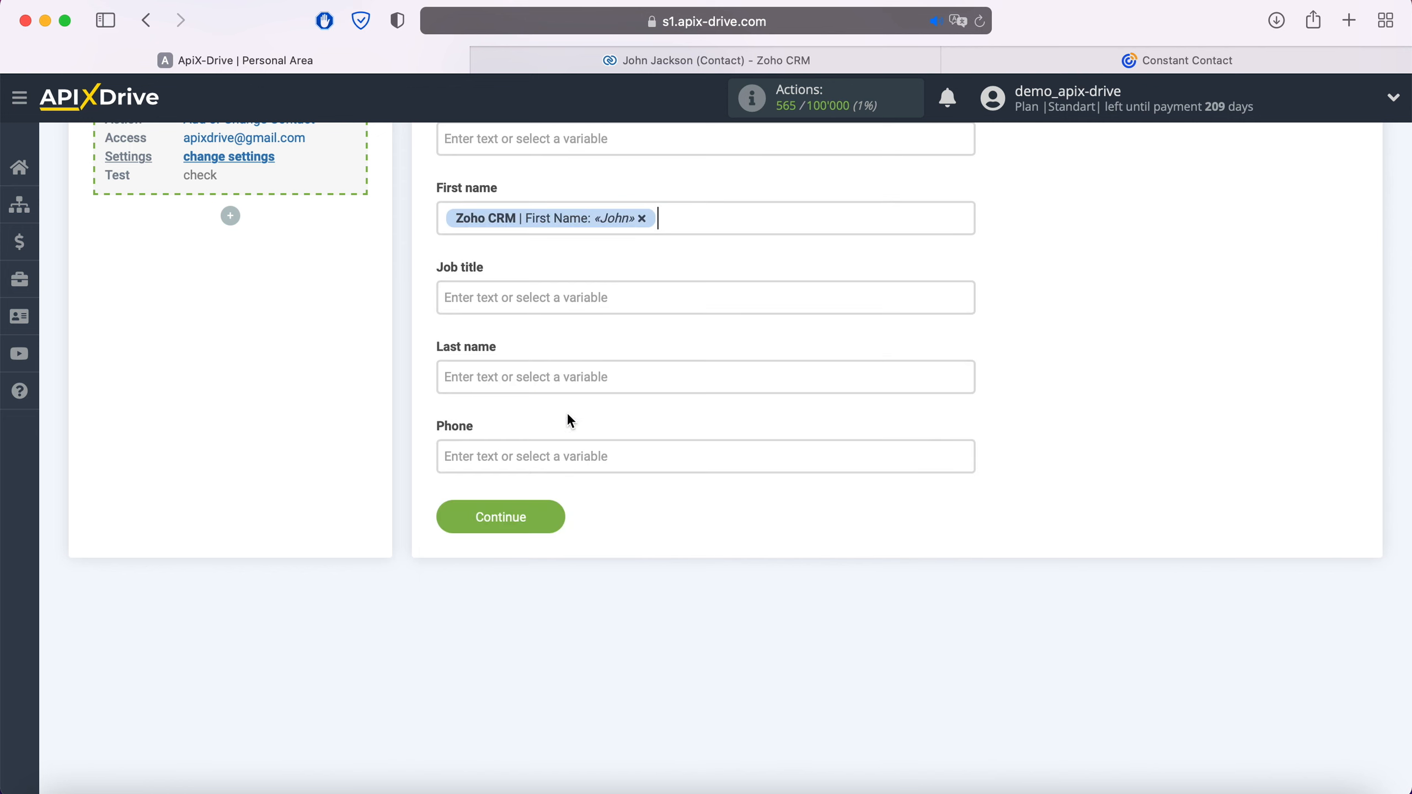
{"action": "left_click", "coordinate": [565, 374]}
{"action": "scroll", "coordinate": [755, 443], "scroll_direction": "down", "scroll_amount": 3}
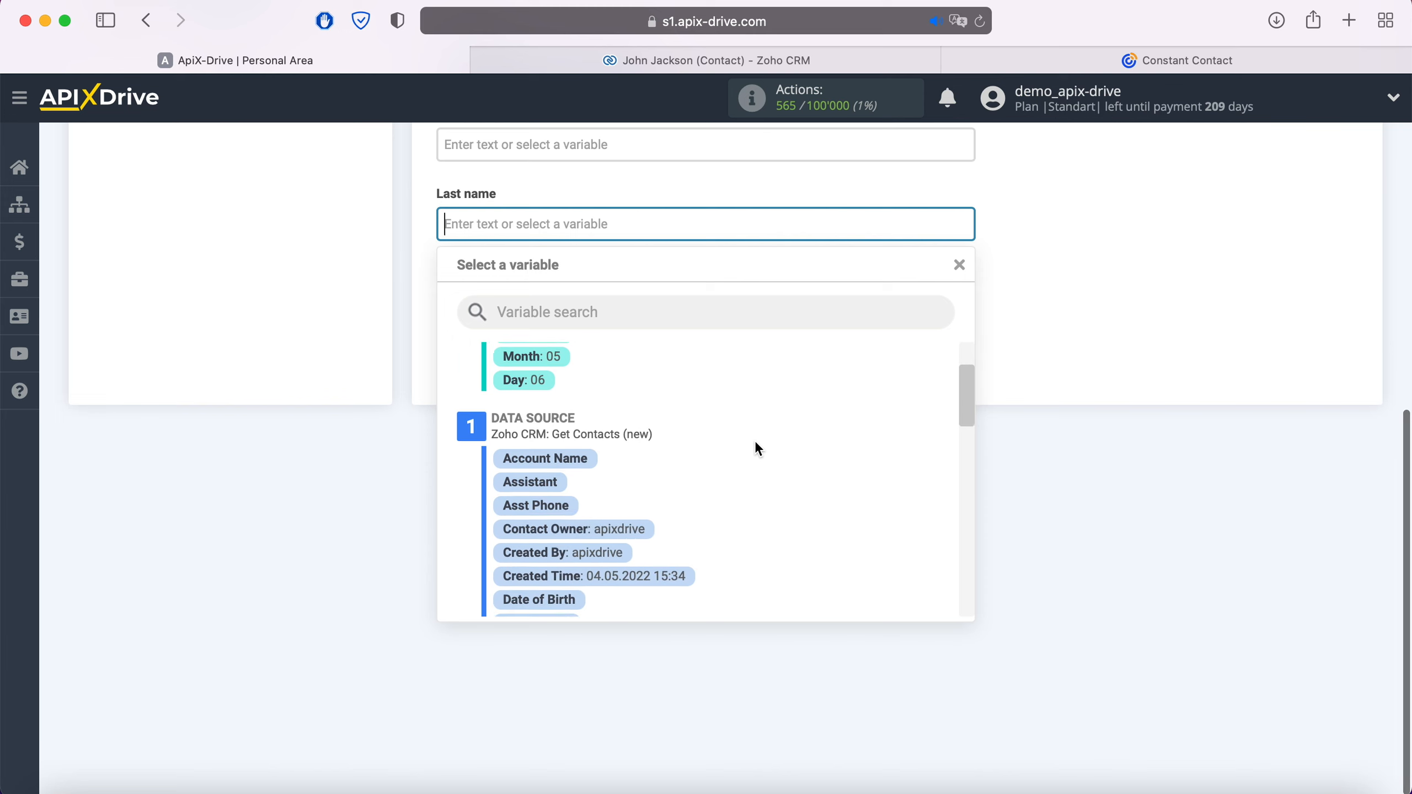
{"action": "scroll", "coordinate": [756, 444], "scroll_direction": "down", "scroll_amount": 4}
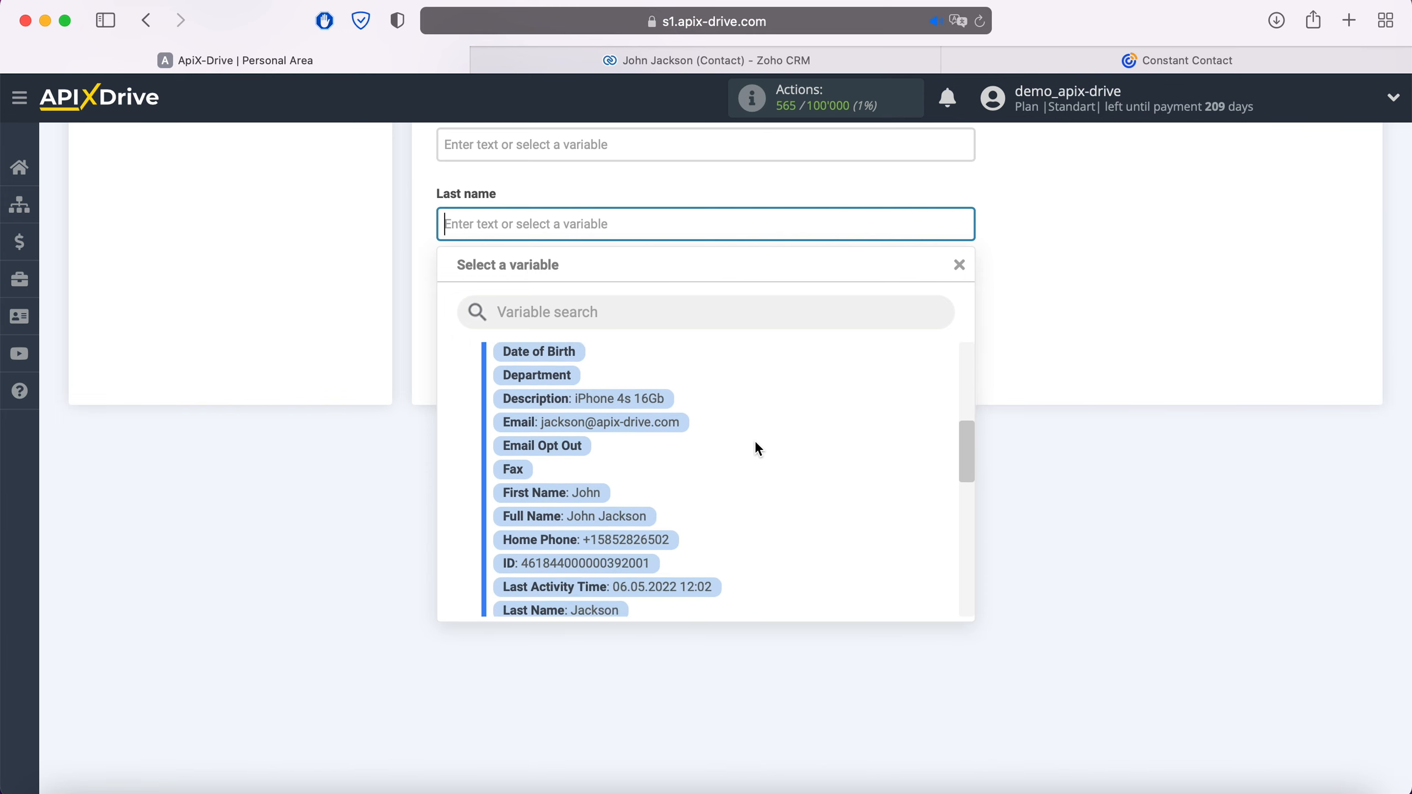
{"action": "left_click", "coordinate": [616, 566]}
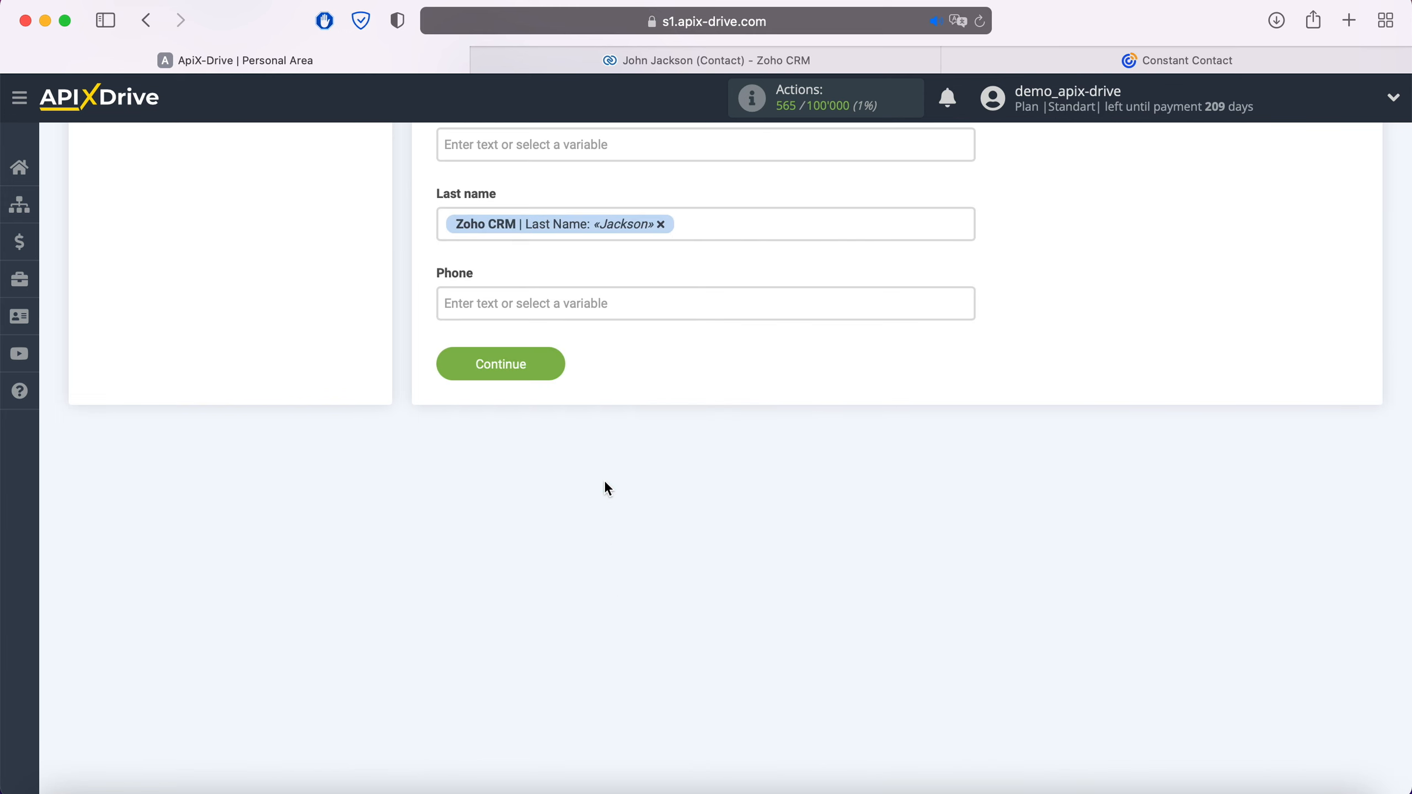
Map Phone to Zoho Home Phone and set Job title to 'Product' plus the Zoho Description.
{"action": "left_click", "coordinate": [598, 312]}
{"action": "scroll", "coordinate": [747, 445], "scroll_direction": "down", "scroll_amount": 3}
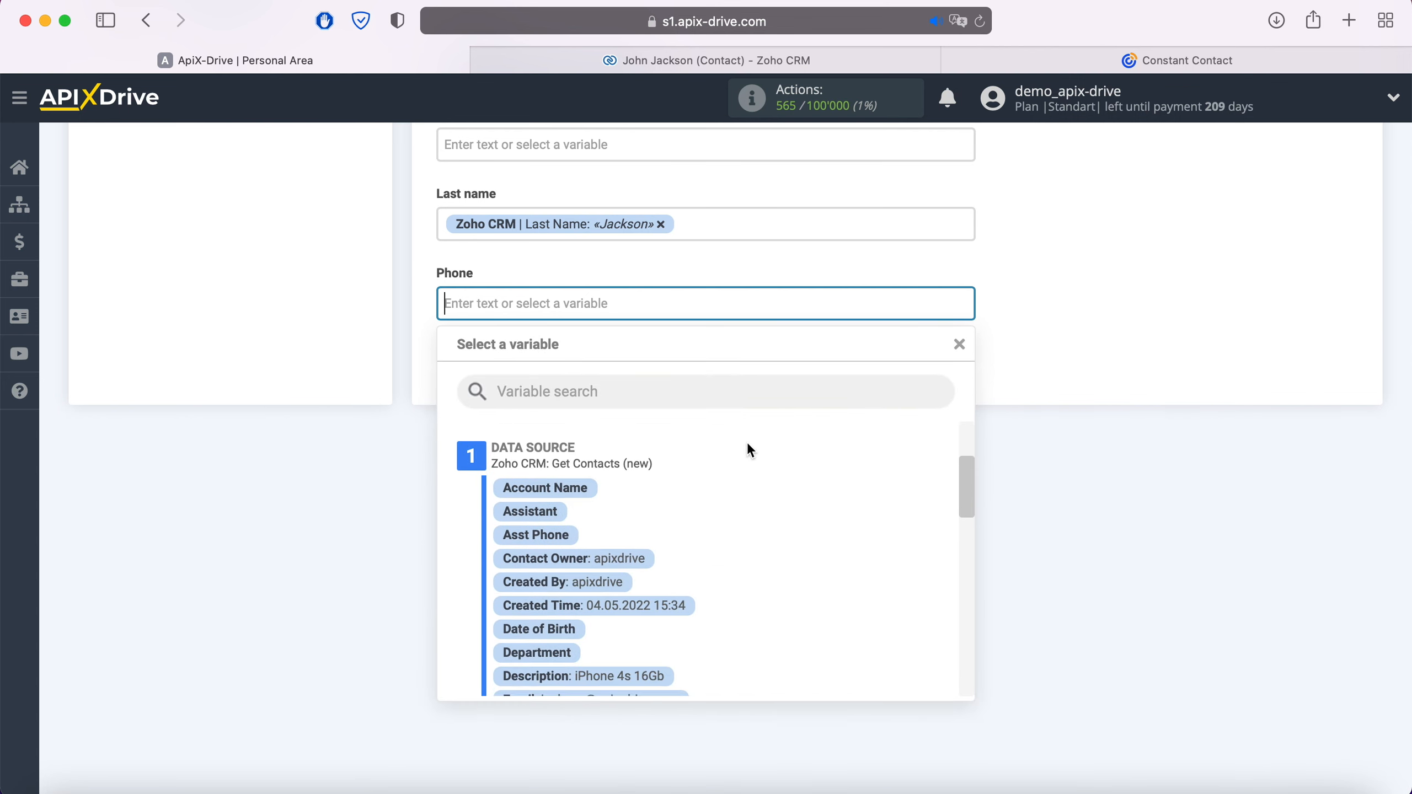
{"action": "scroll", "coordinate": [749, 445], "scroll_direction": "down", "scroll_amount": 3}
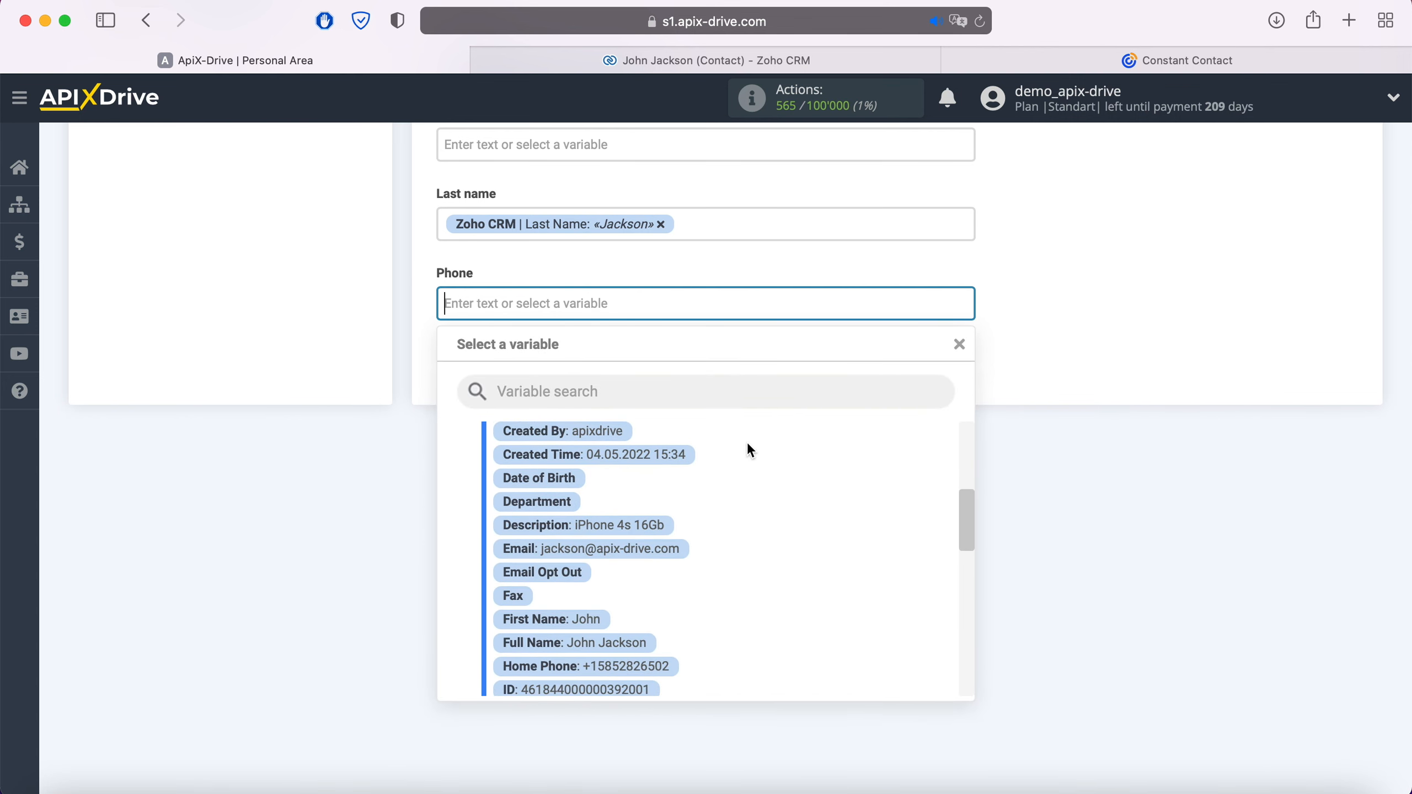
{"action": "scroll", "coordinate": [747, 442], "scroll_direction": "down", "scroll_amount": 3}
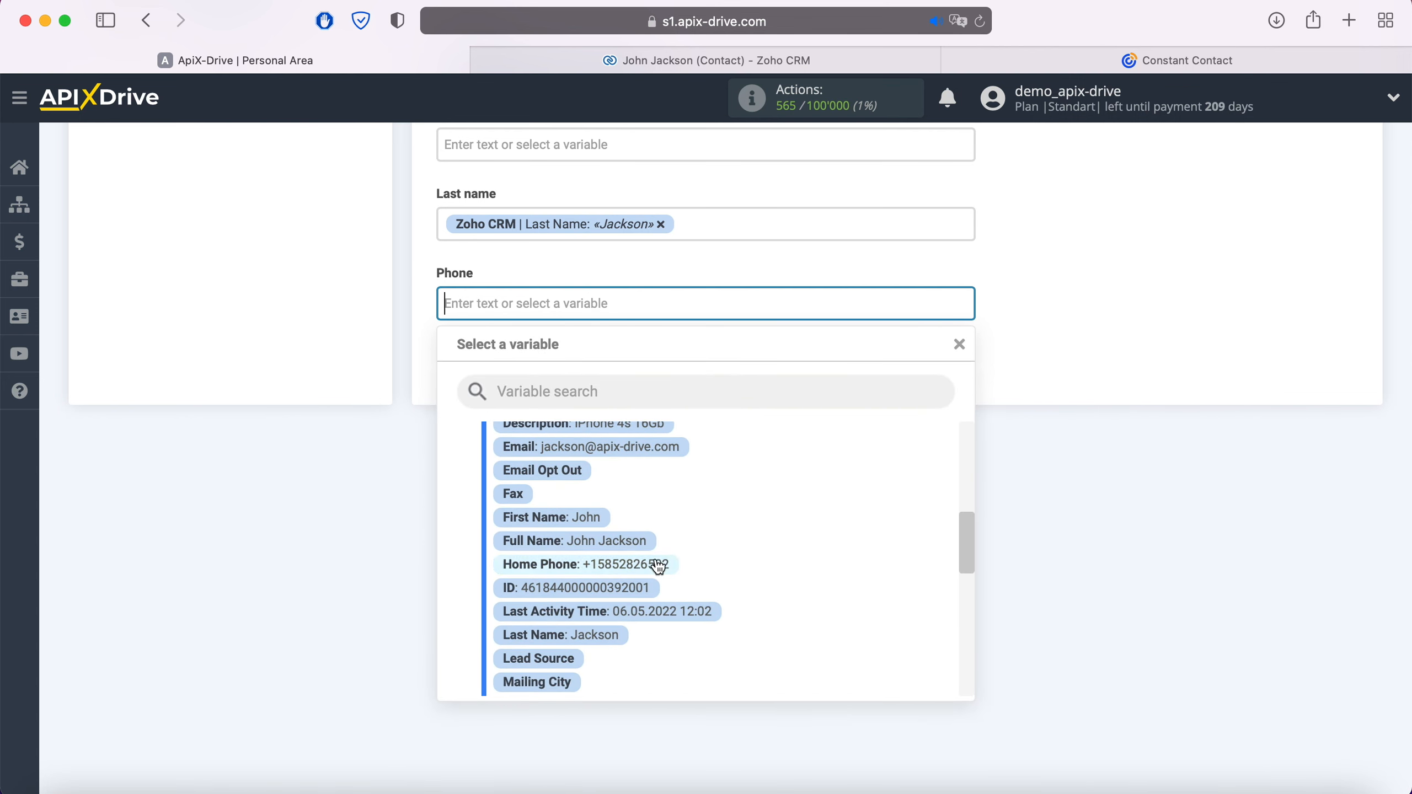
{"action": "left_click", "coordinate": [658, 565]}
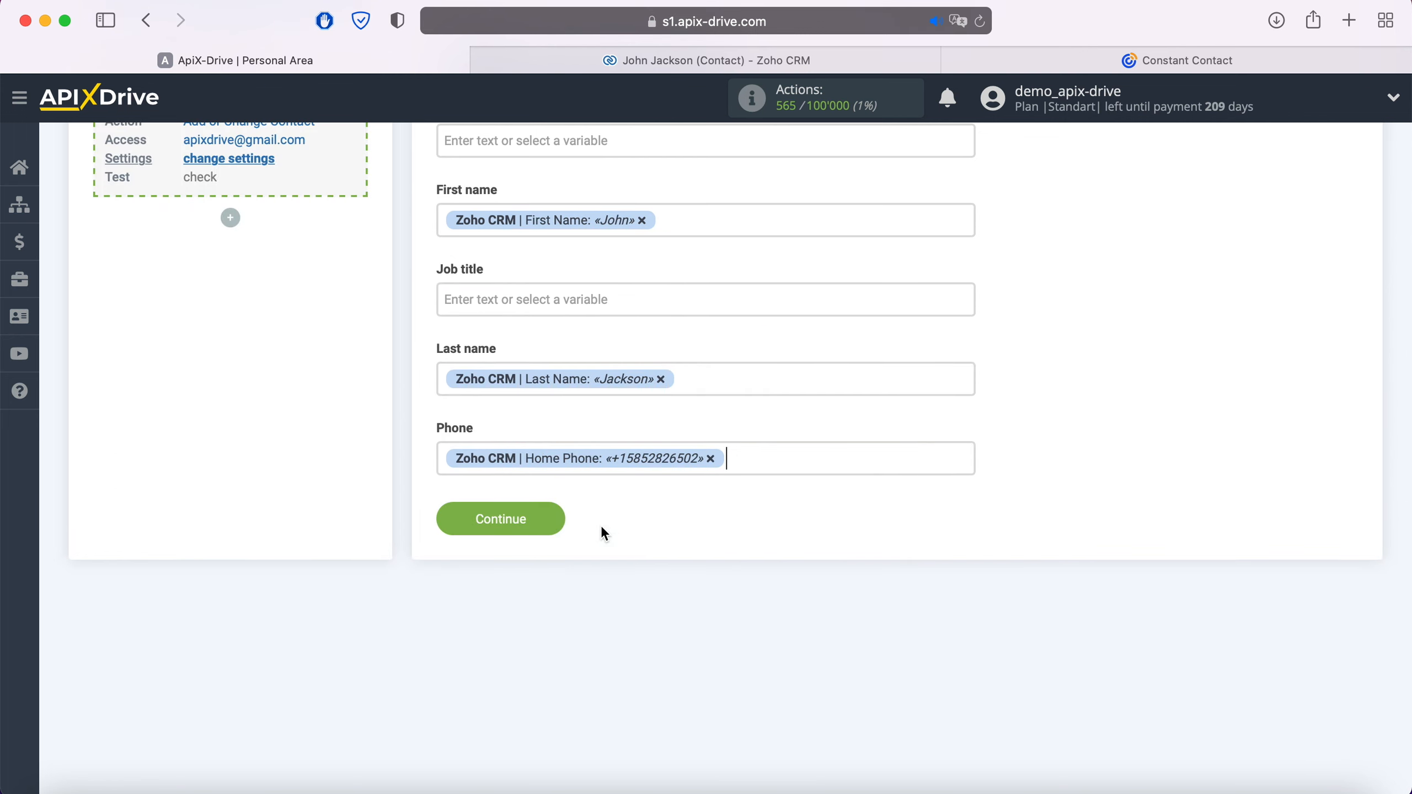
{"action": "left_click", "coordinate": [527, 306]}
{"action": "type", "text": "Product"}
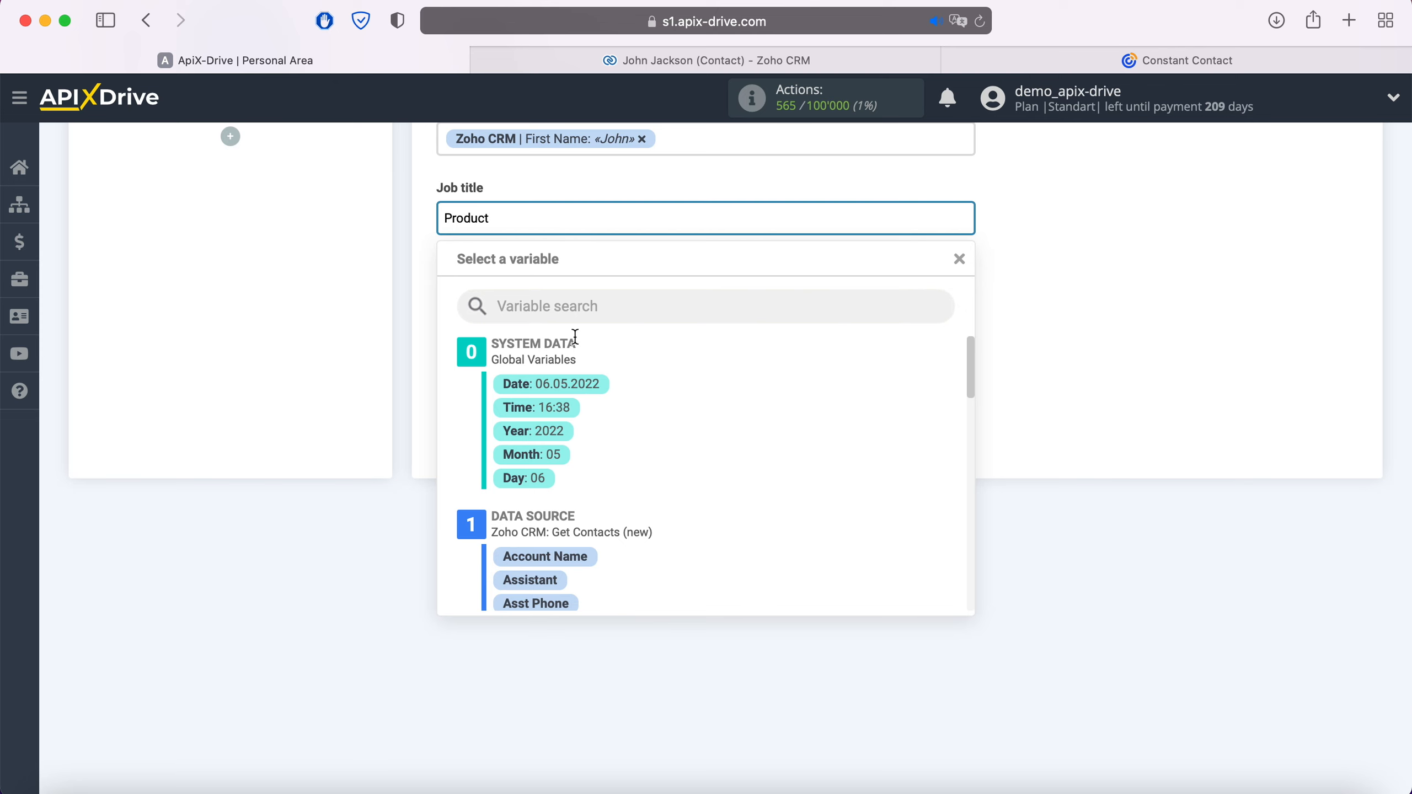
{"action": "scroll", "coordinate": [739, 378], "scroll_direction": "down", "scroll_amount": 5}
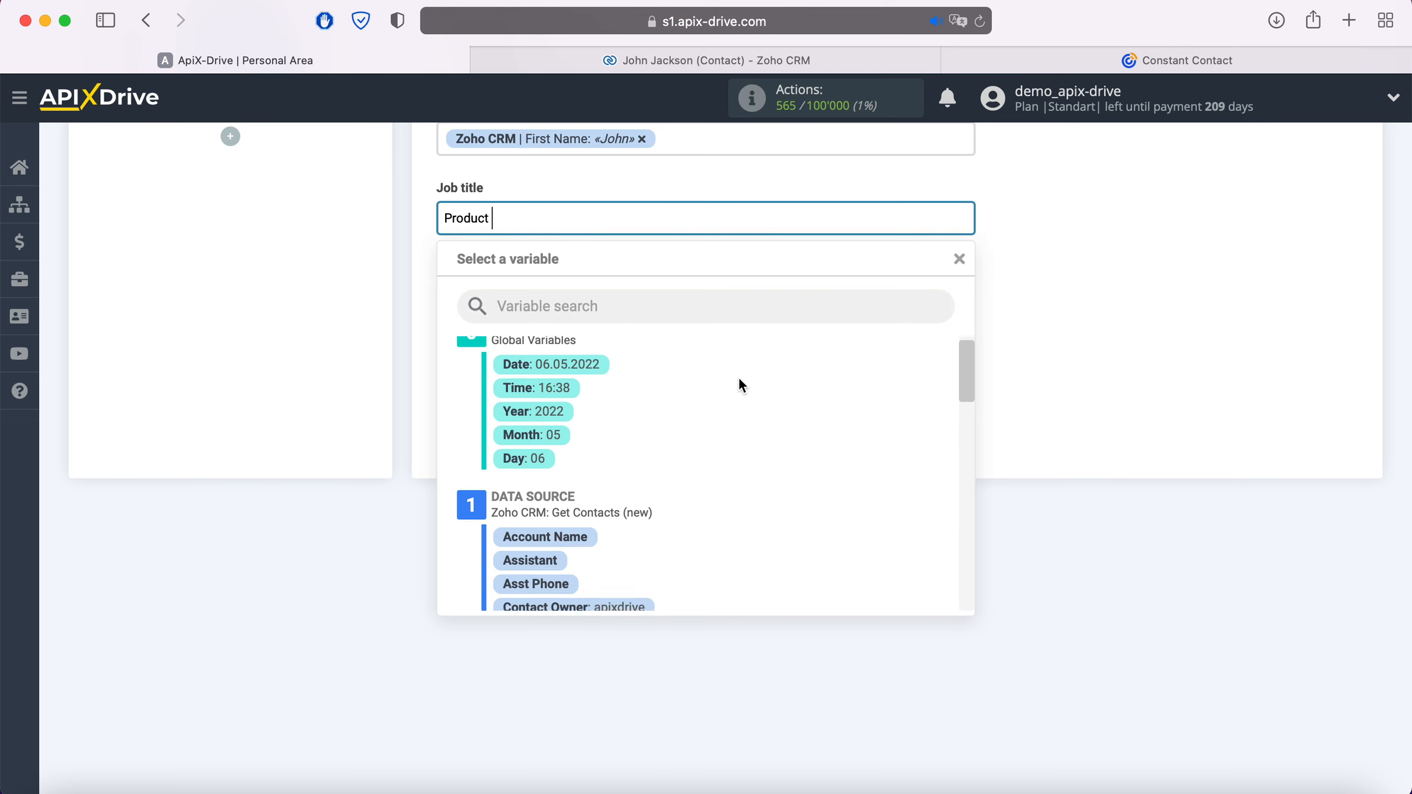
{"action": "left_click", "coordinate": [584, 471]}
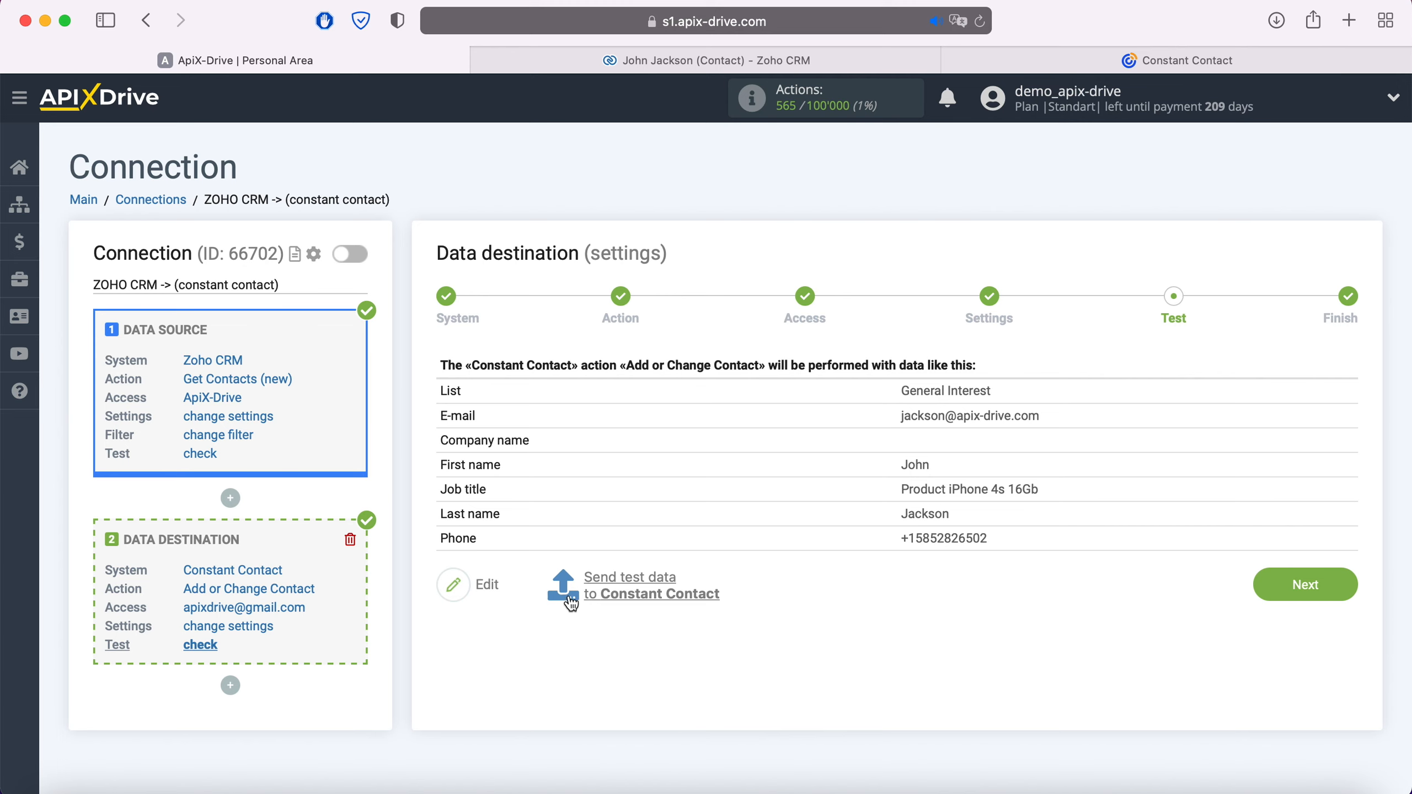
Send the test contact to Constant Contact and view its contact lists.
{"action": "left_click", "coordinate": [627, 578]}
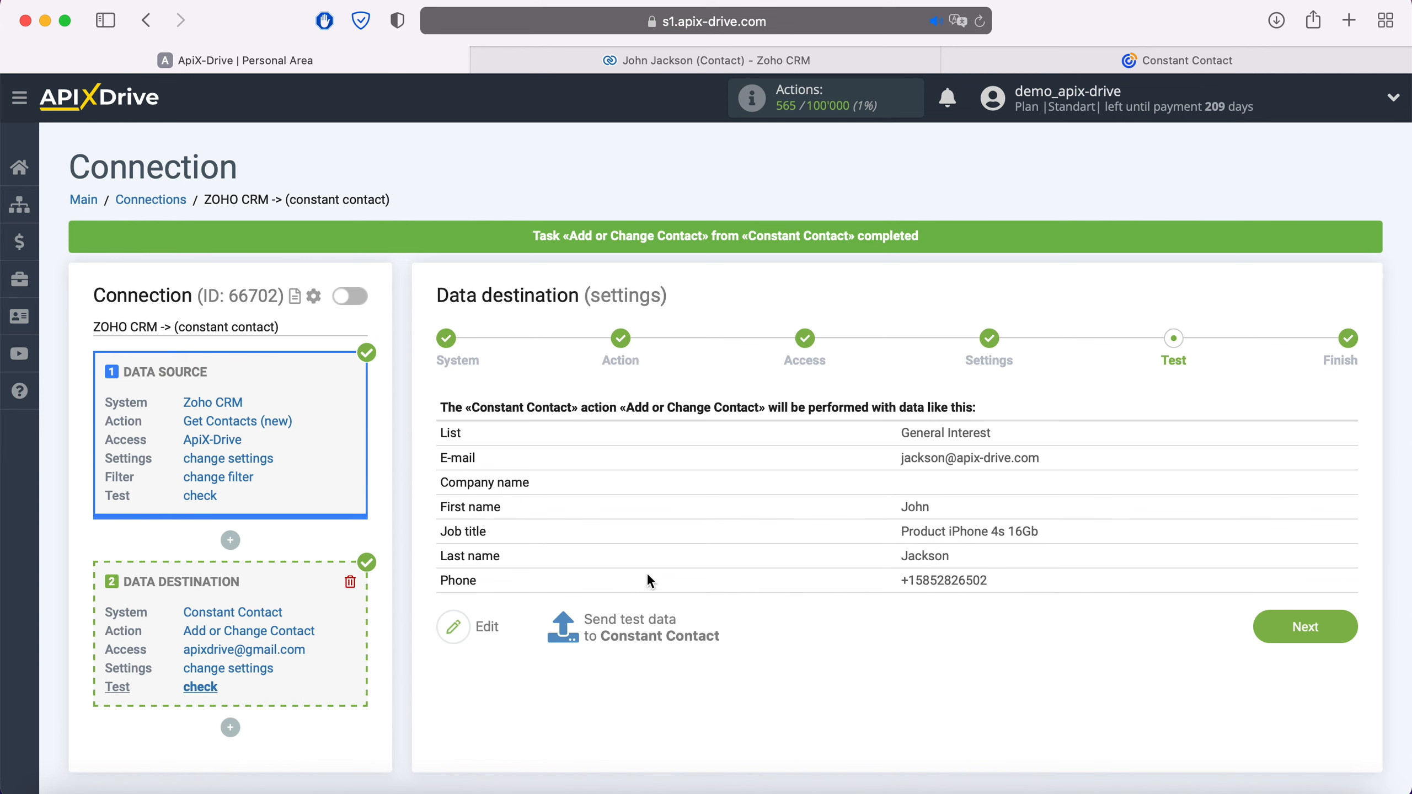
{"action": "left_click", "coordinate": [1134, 58]}
{"action": "left_click", "coordinate": [228, 94]}
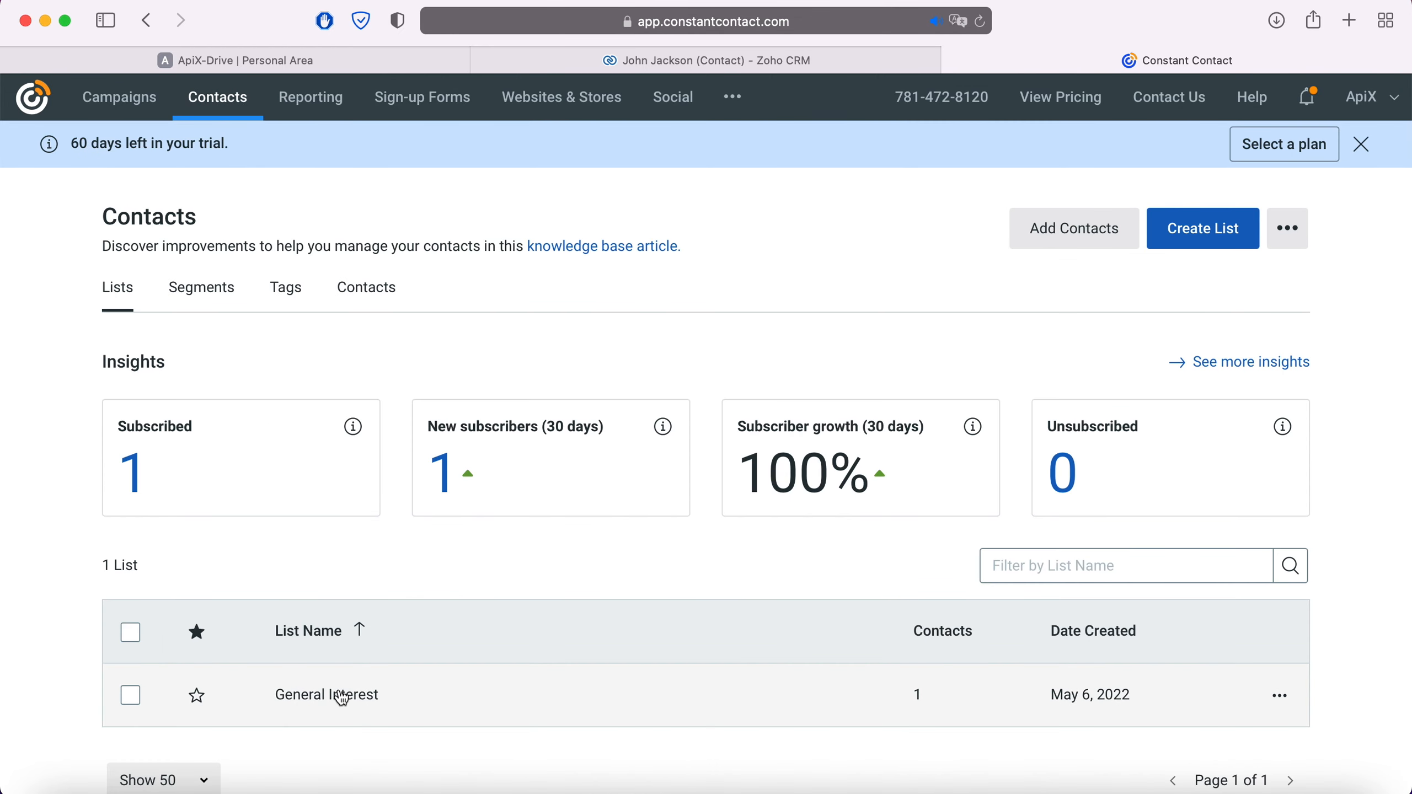
Check the new test contact's details in the General Interest list, then return to ApiX-Drive.
{"action": "left_click", "coordinate": [342, 699]}
{"action": "left_click", "coordinate": [284, 418]}
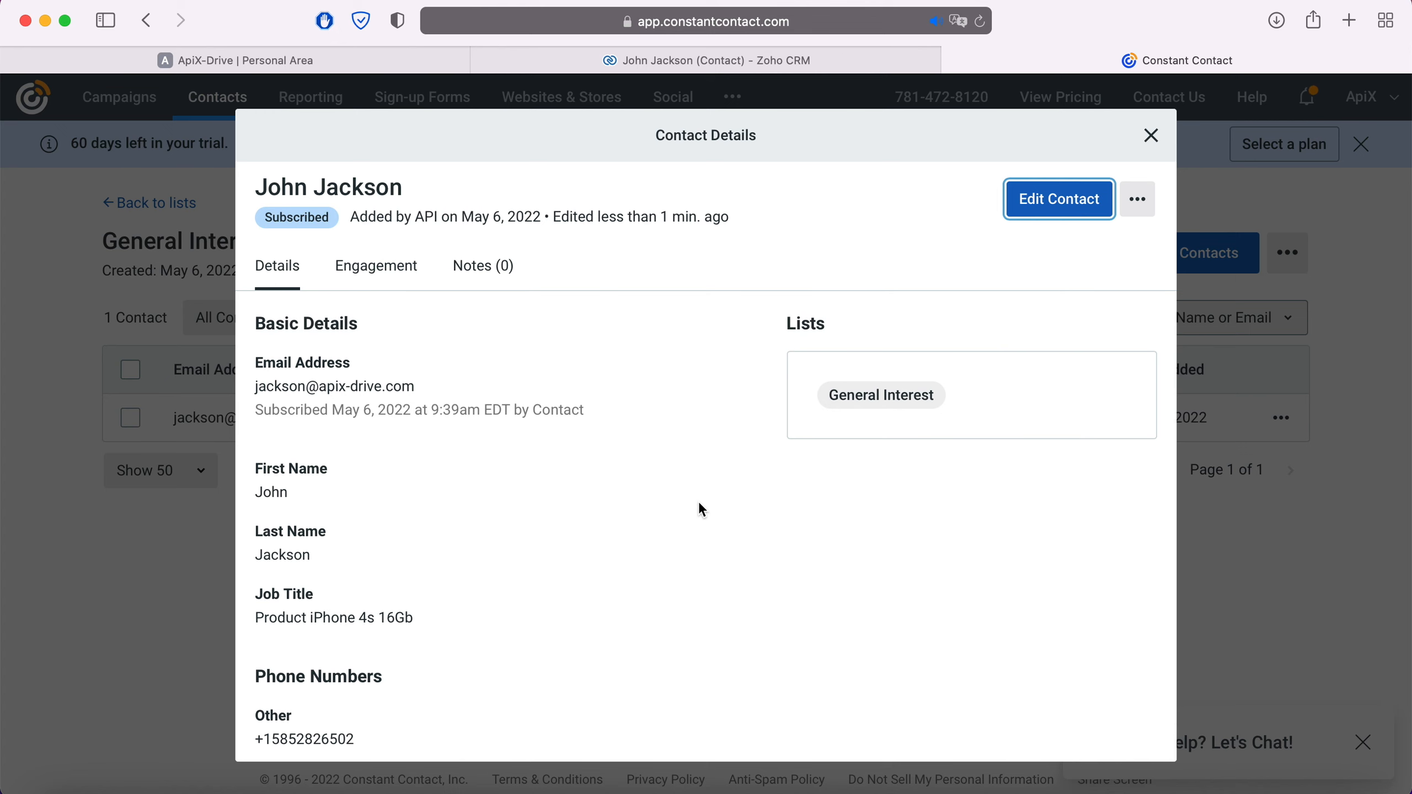
{"action": "left_click", "coordinate": [284, 57]}
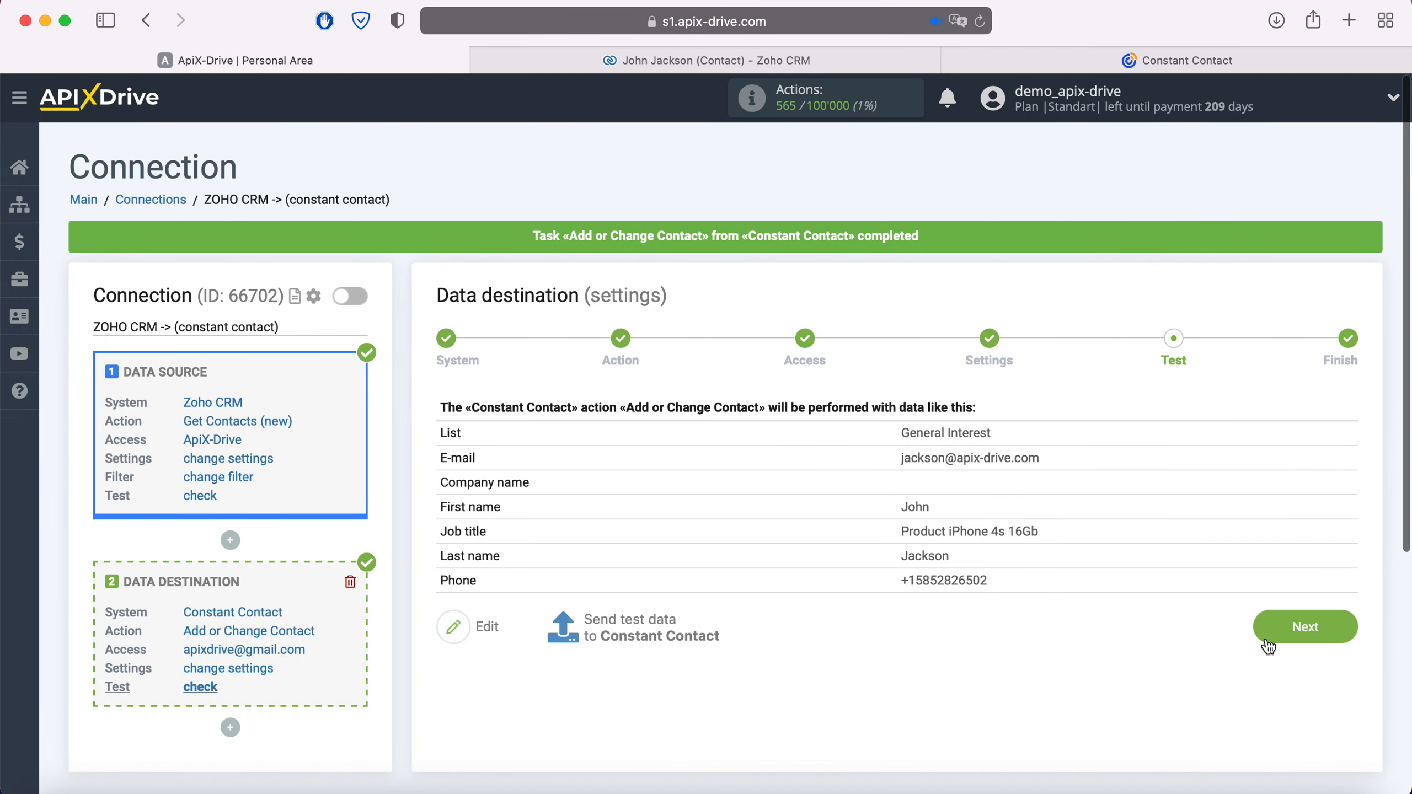
Enable auto-update for the connection and save a 5-minute update interval.
{"action": "left_click", "coordinate": [1351, 640]}
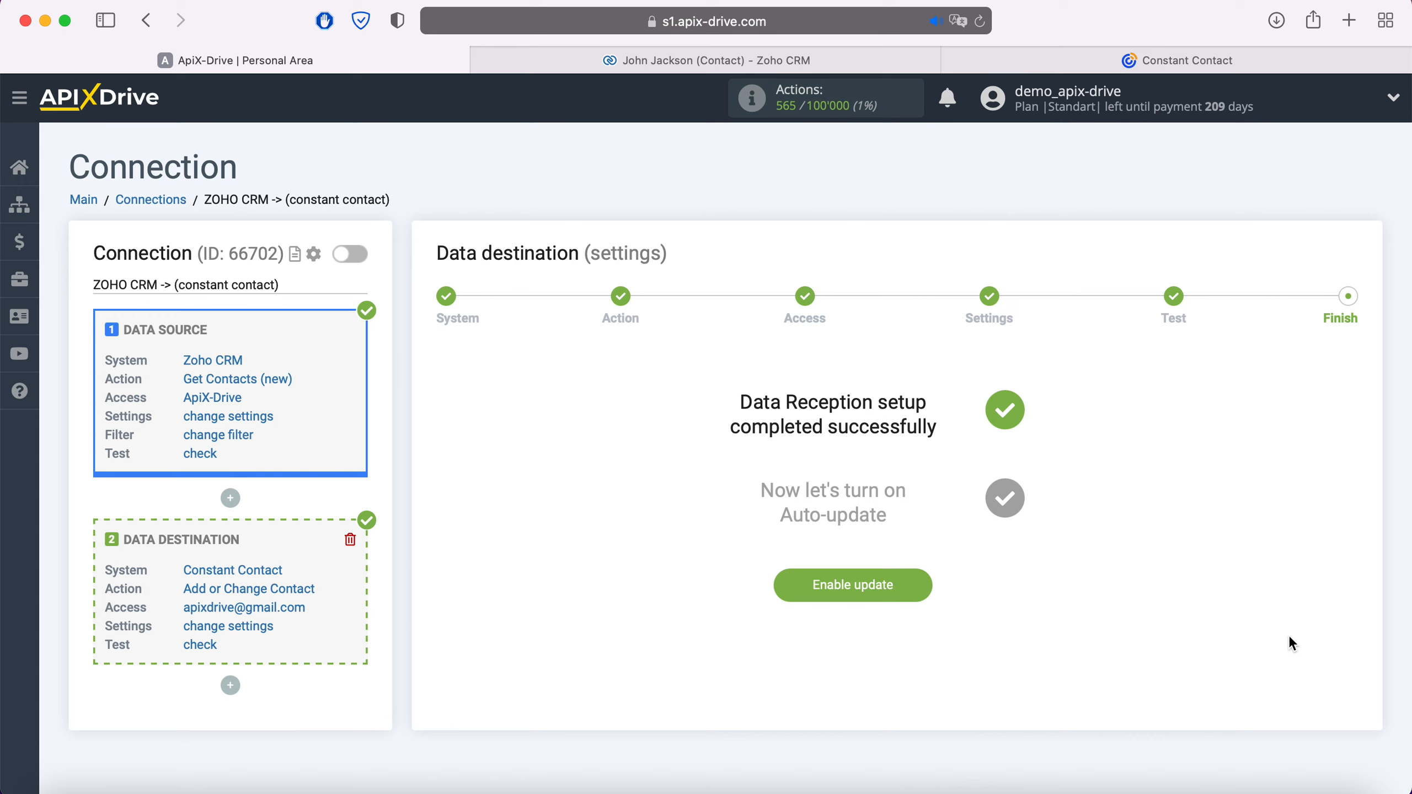
{"action": "left_click", "coordinate": [915, 573]}
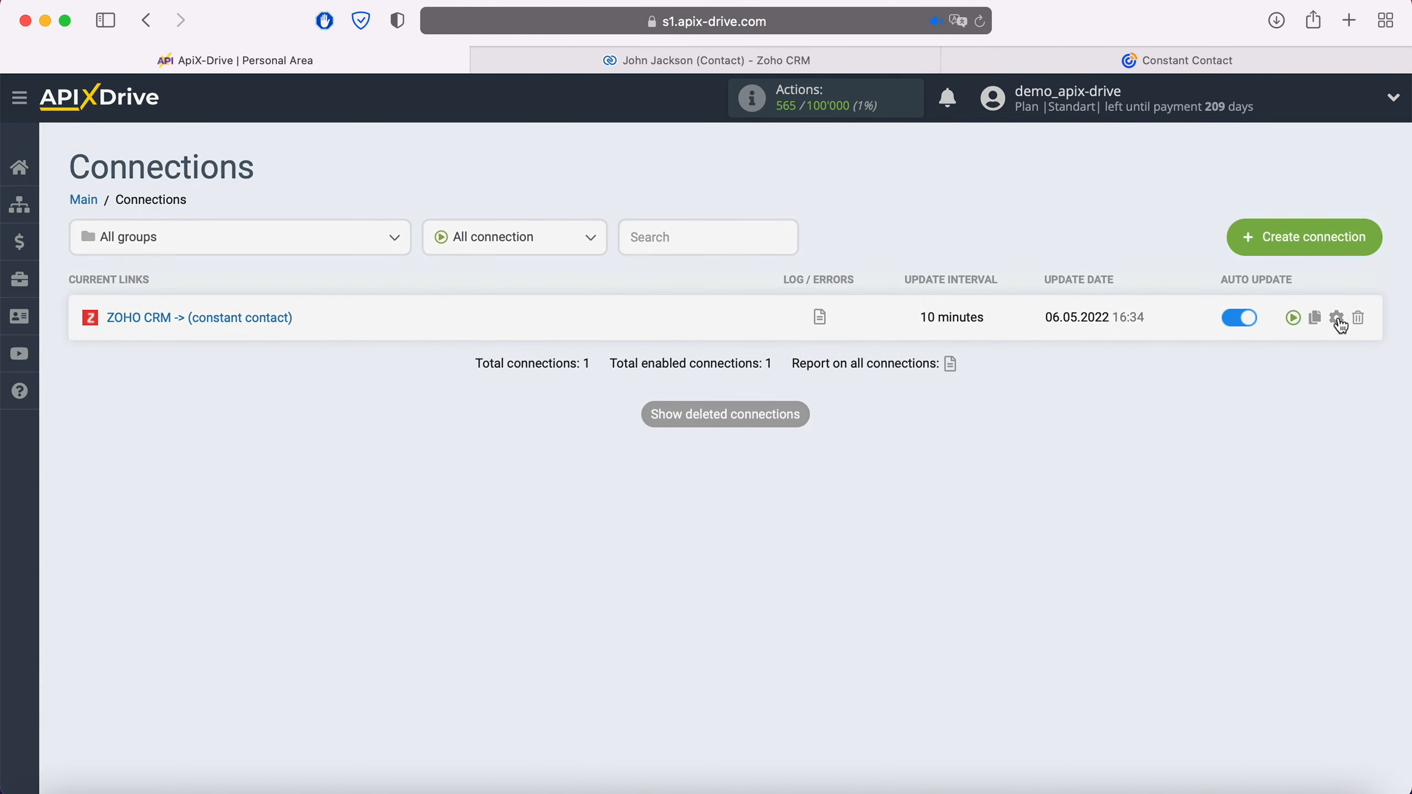
{"action": "left_click", "coordinate": [1337, 318]}
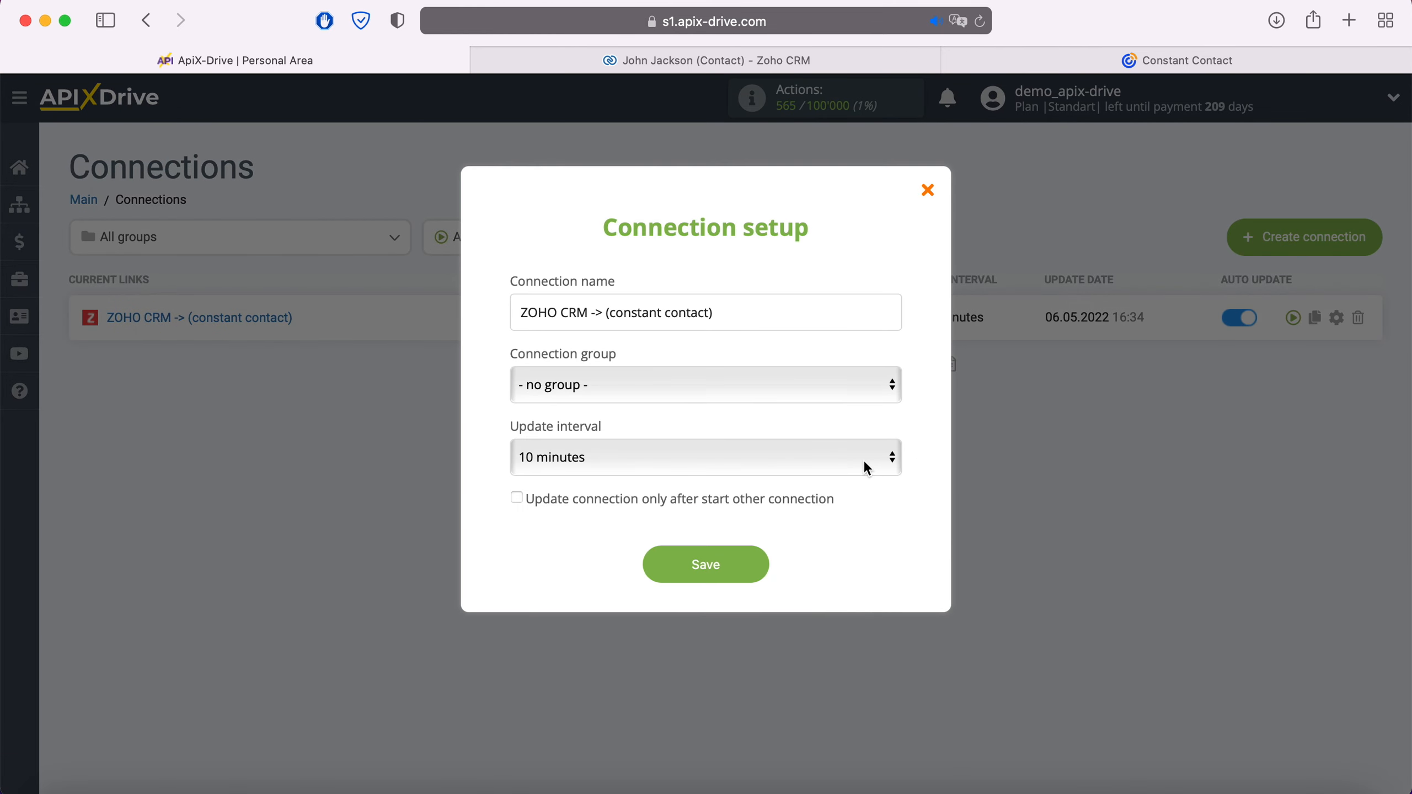
{"action": "left_click", "coordinate": [826, 455]}
{"action": "left_click", "coordinate": [794, 429]}
{"action": "left_click", "coordinate": [761, 561]}
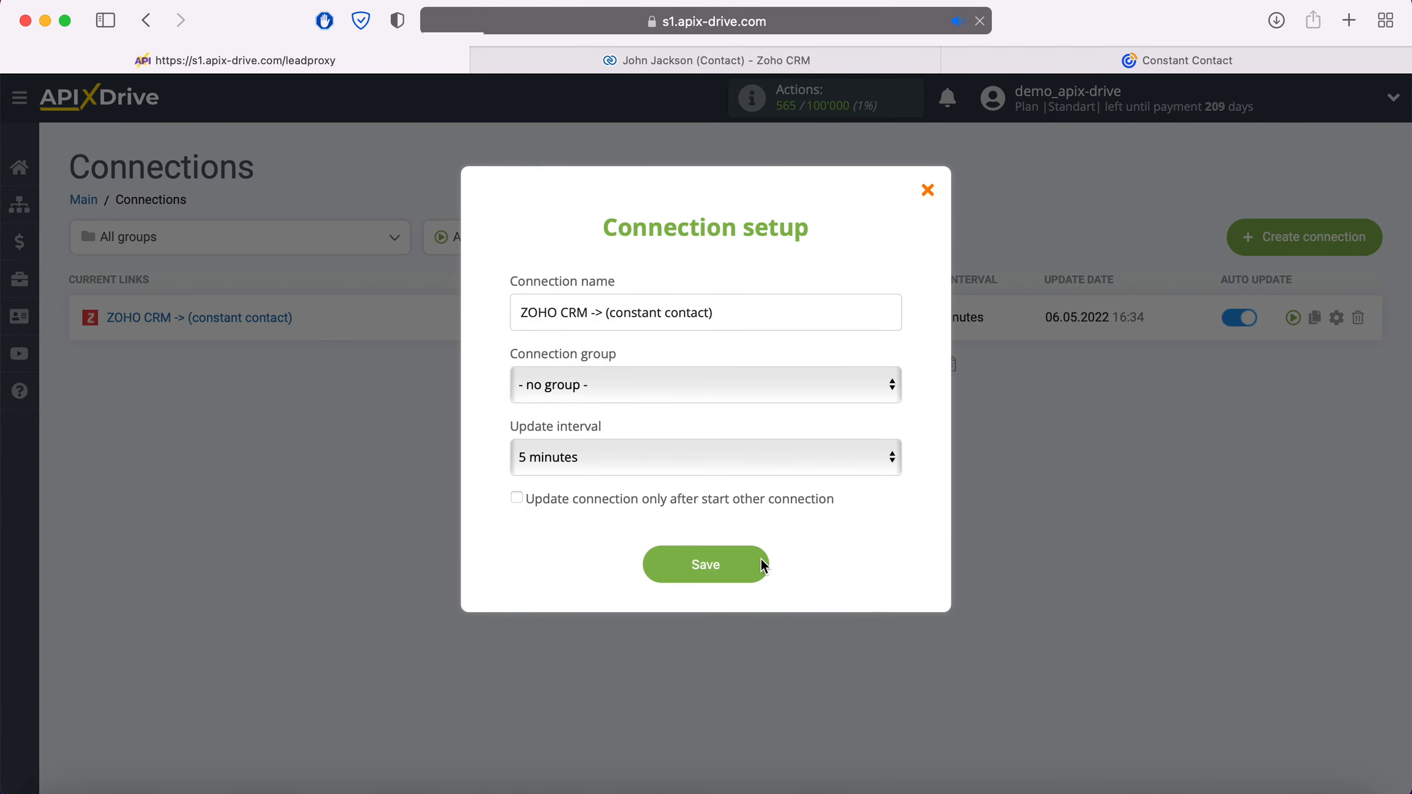